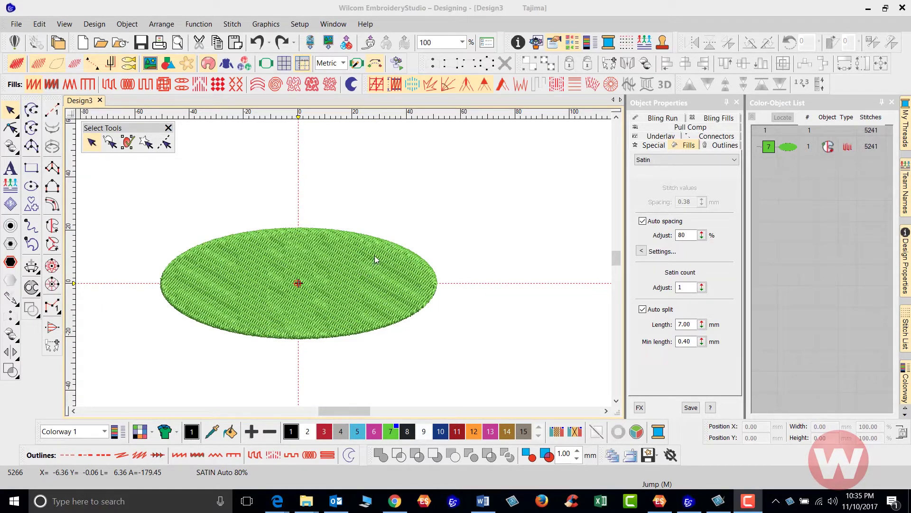
Start Outlines & Offsets for the green ellipse, enabling outline creation and turning off offset creation
left_click(352, 264)
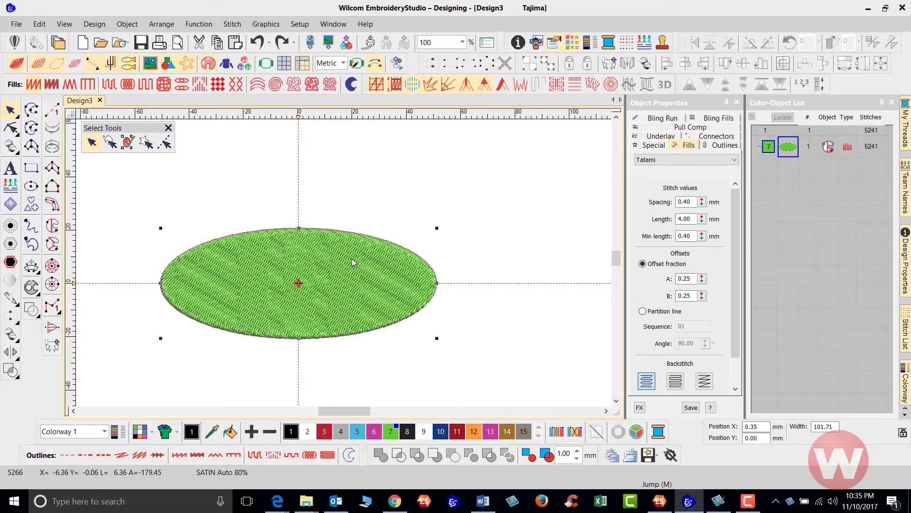
left_click(341, 175)
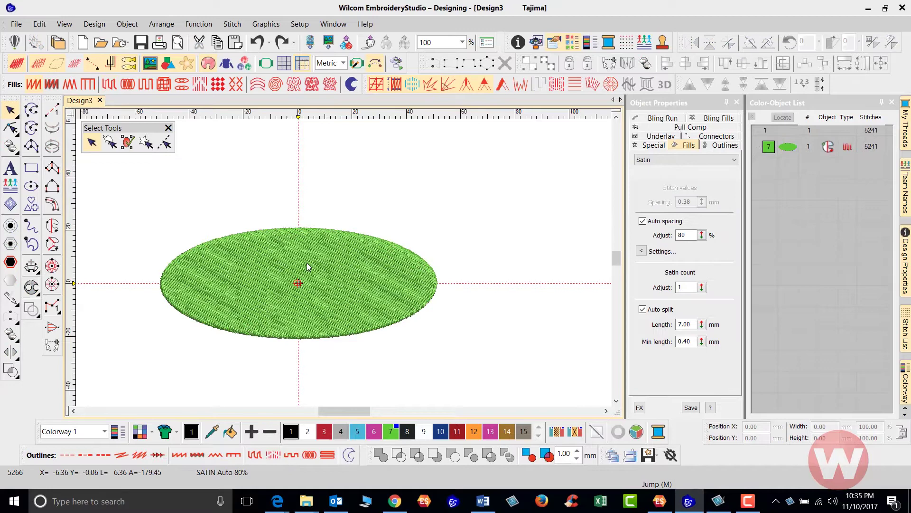
left_click(301, 257)
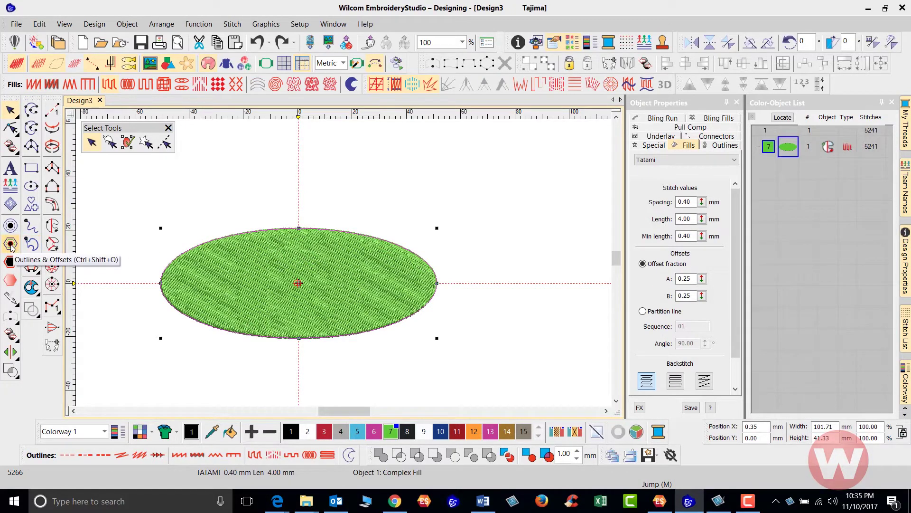
left_click(9, 245)
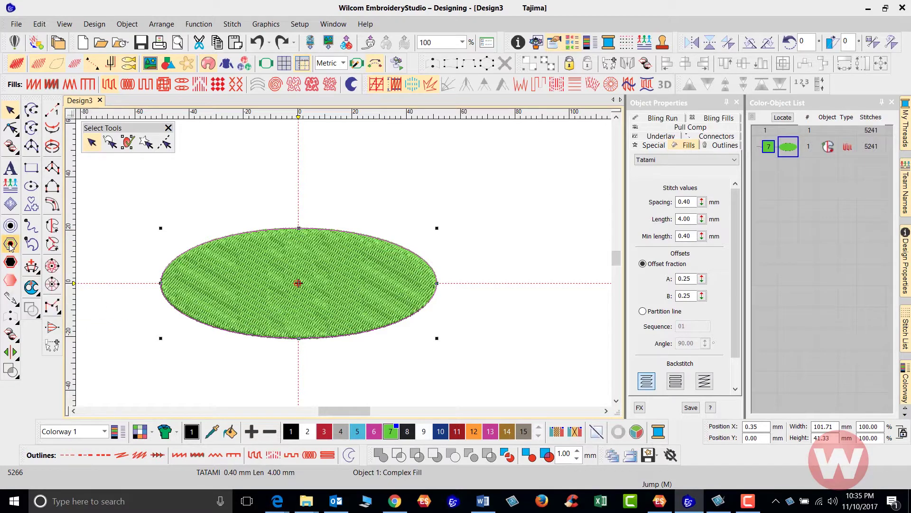
left_click_drag(433, 76, 599, 85)
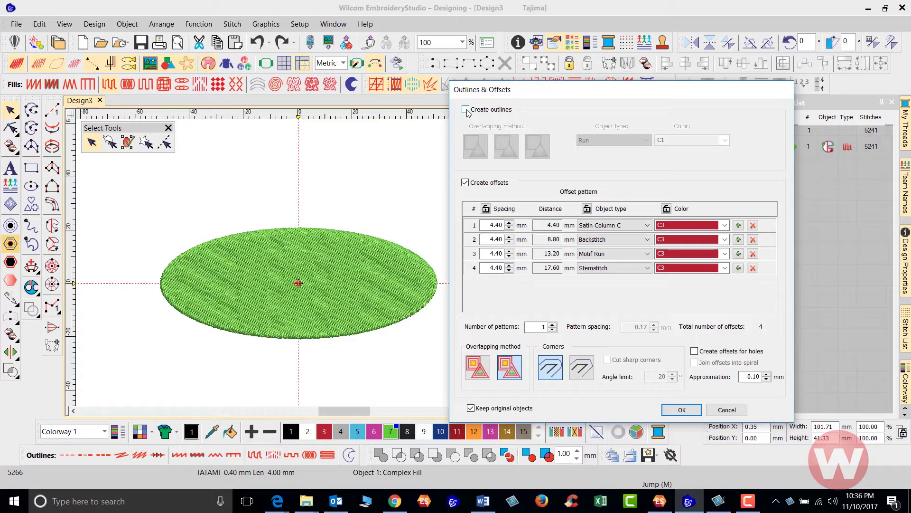
left_click(465, 183)
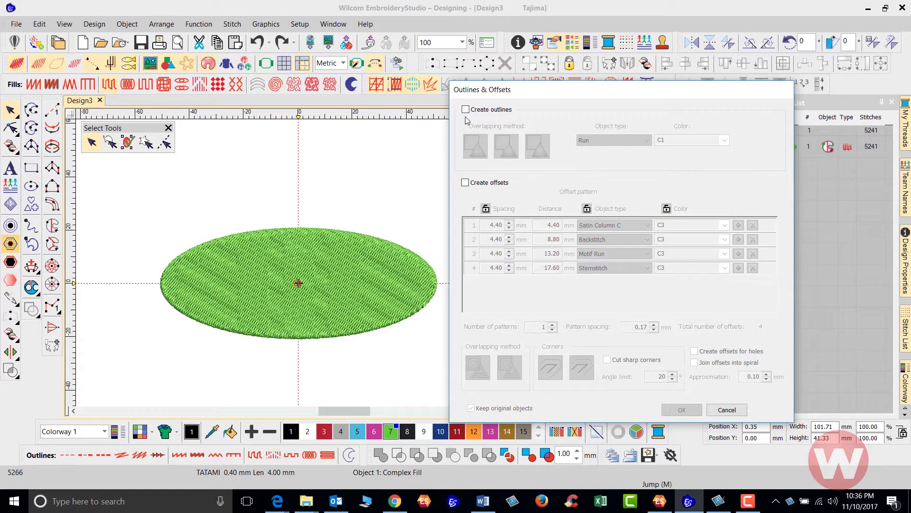
left_click(466, 112)
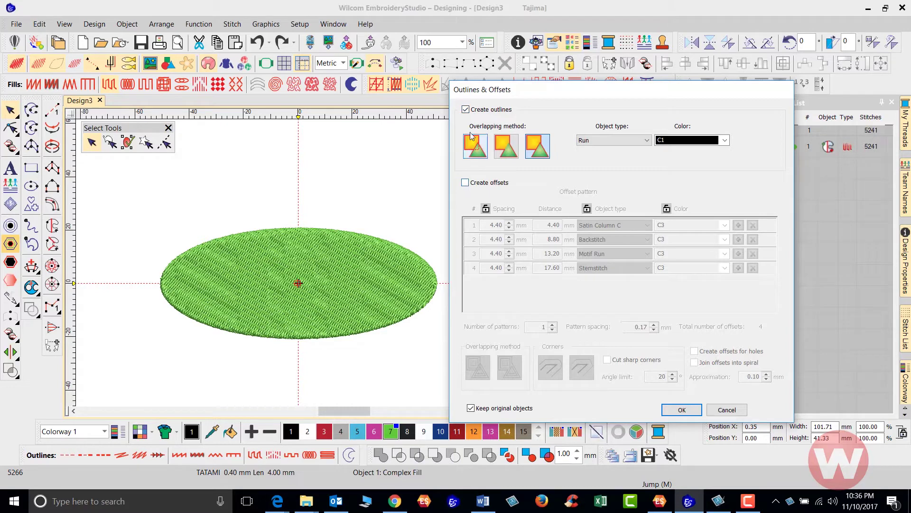
Set the outline's object type to Satin Column C and its color to C3
left_click(647, 141)
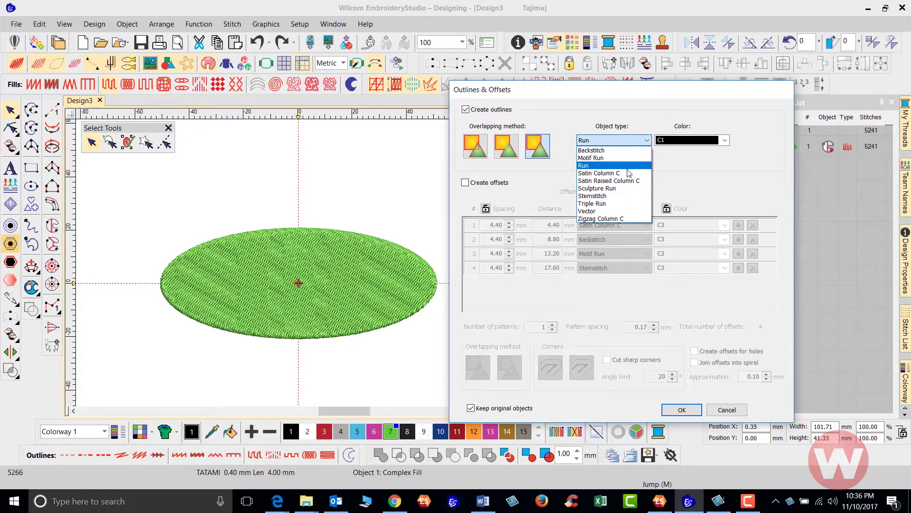
left_click(617, 173)
left_click(722, 143)
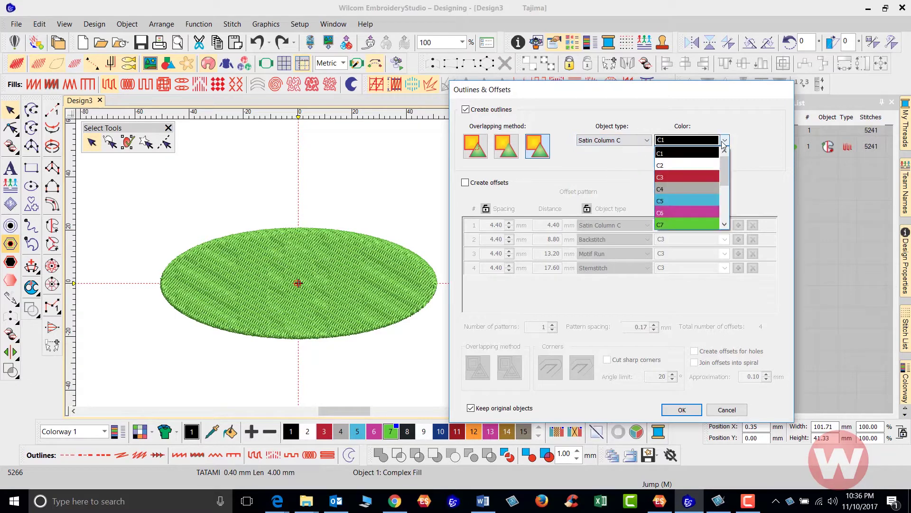
left_click(701, 175)
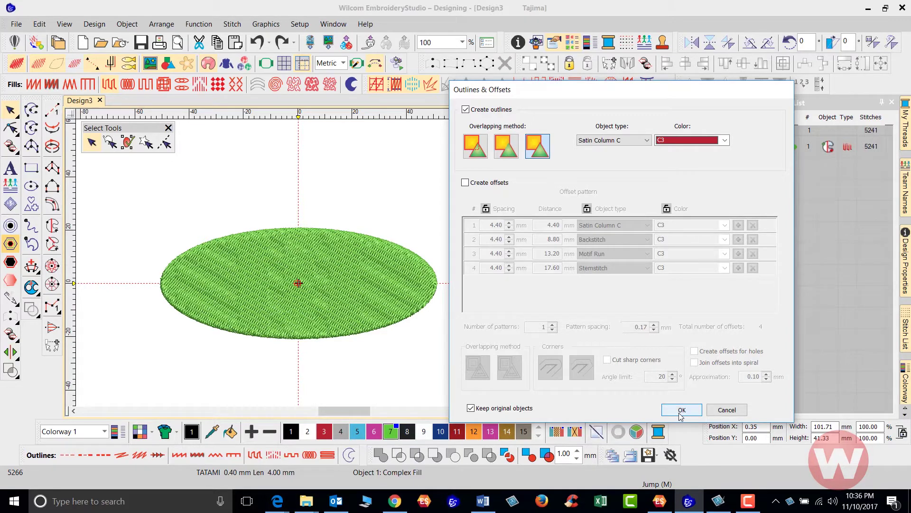
Enable offset creation and remove offset rows 2 to 4, keeping only the first Satin Column C offset
left_click(465, 182)
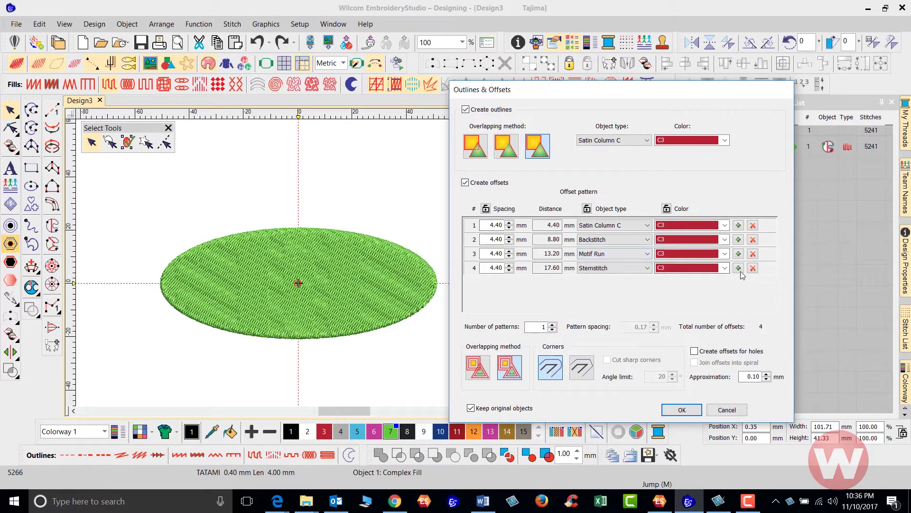
left_click(752, 268)
left_click(753, 254)
left_click(752, 239)
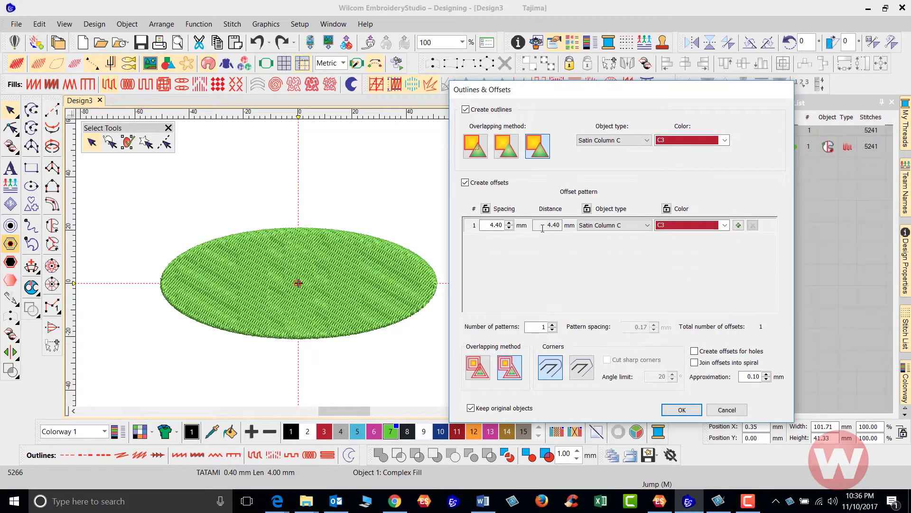
Set the remaining offset's spacing to -0.10 mm and generate the outline and offset around the ellipse
double_click(487, 223)
key("BackSpace")
type("-0.10")
left_click(676, 411)
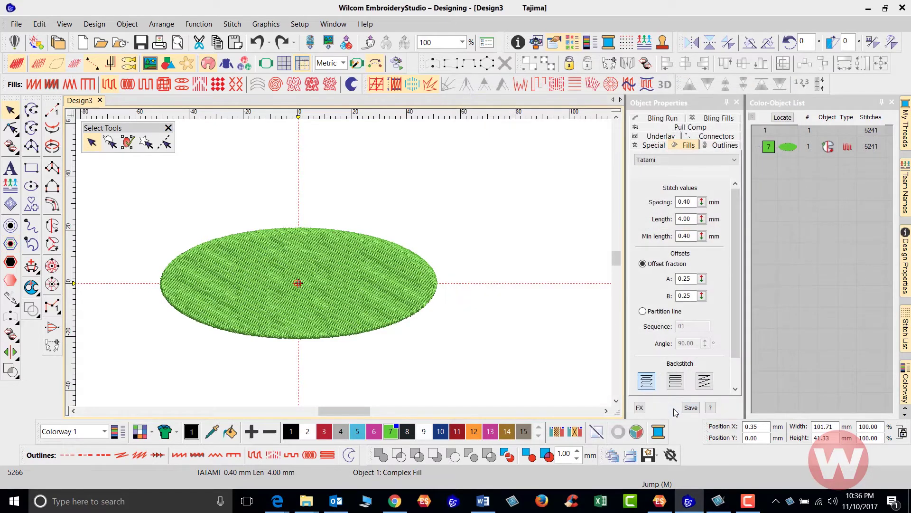
left_click(458, 275)
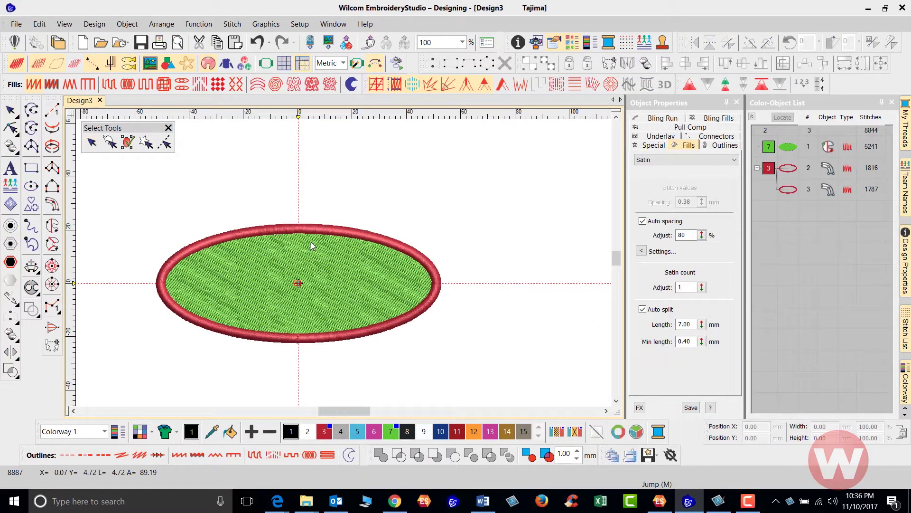
Select both red border objects and set their Column C width to 2.83 mm
key("0")
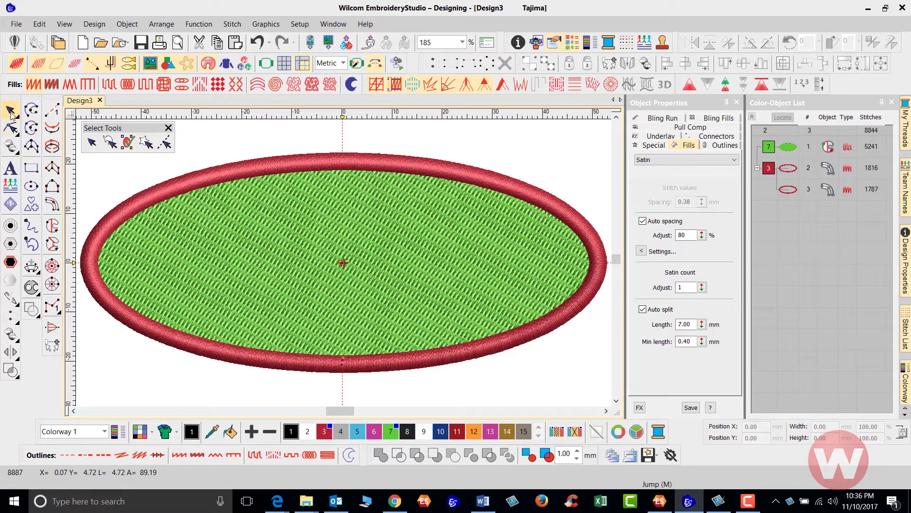
left_click(127, 141)
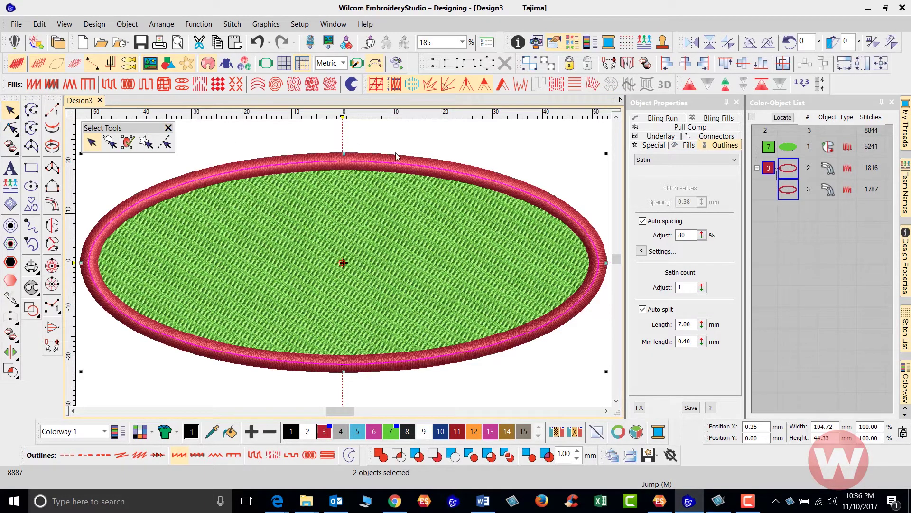
left_click(653, 146)
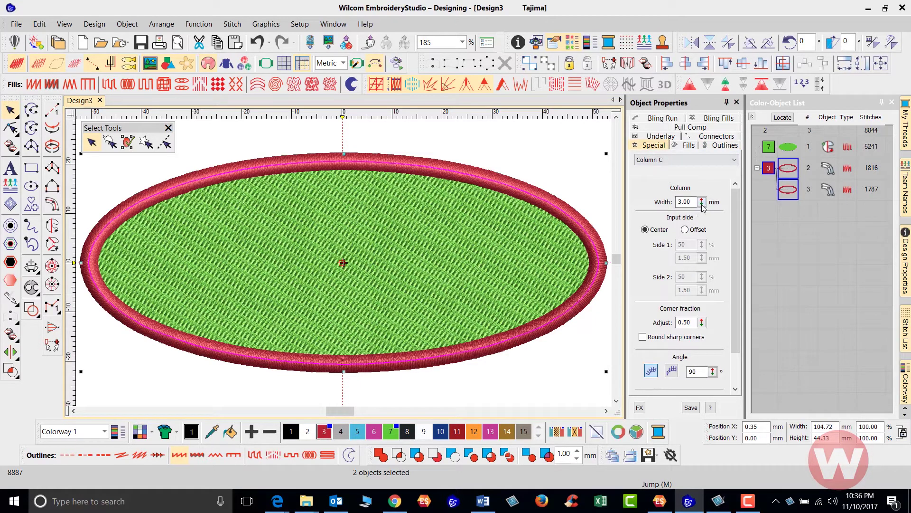
left_click_drag(704, 203, 653, 190)
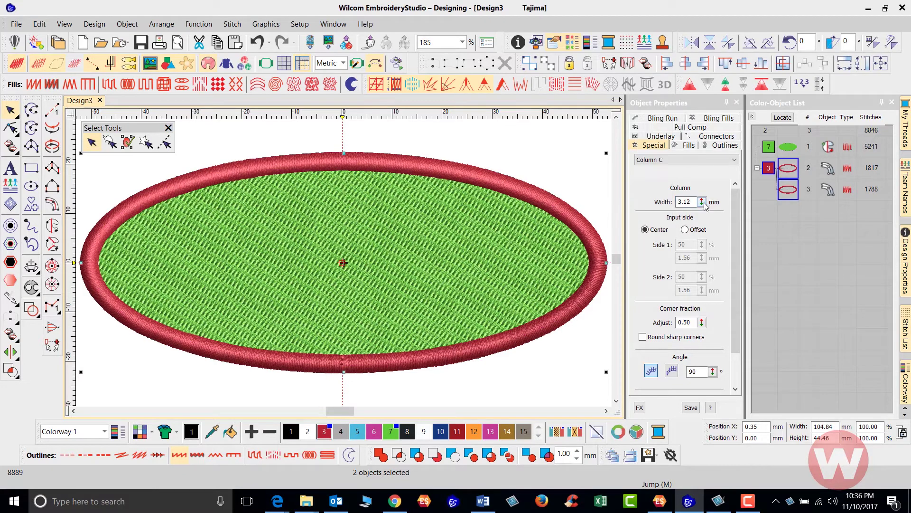
mouse_move(704, 205)
left_mouse_down()
mouse_move(653, 223)
mouse_move(653, 235)
mouse_move(706, 206)
left_mouse_up()
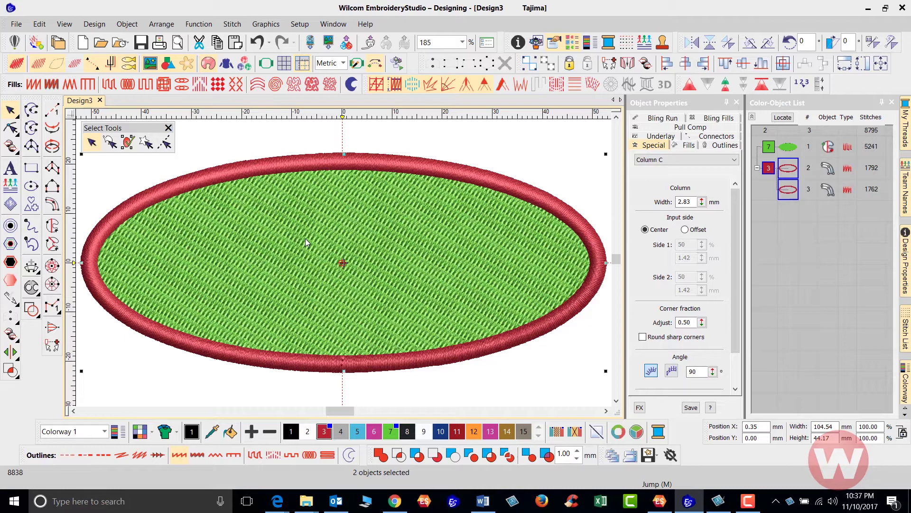
Delete both red satin borders, keeping only the green ellipse
left_click(341, 221)
scroll(341, 220, "down", 2)
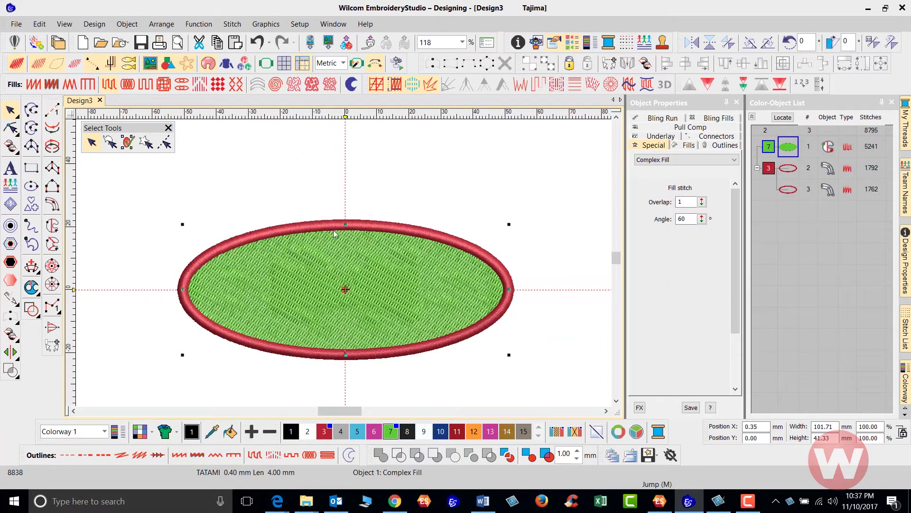
left_click(328, 197)
left_click(349, 223)
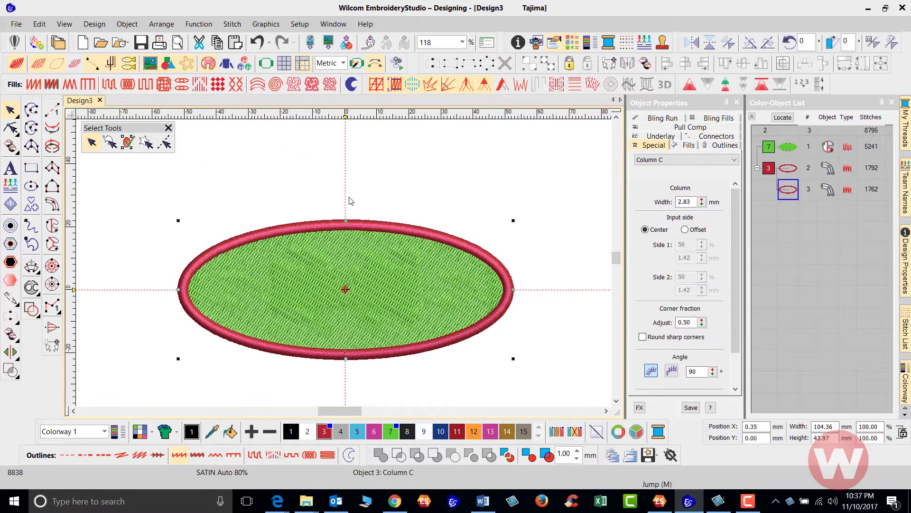
key("Delete")
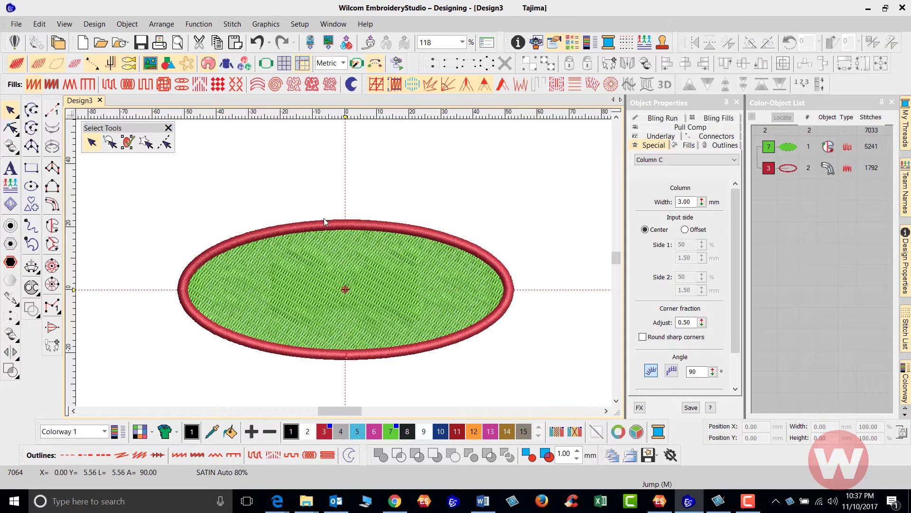
left_click(783, 162)
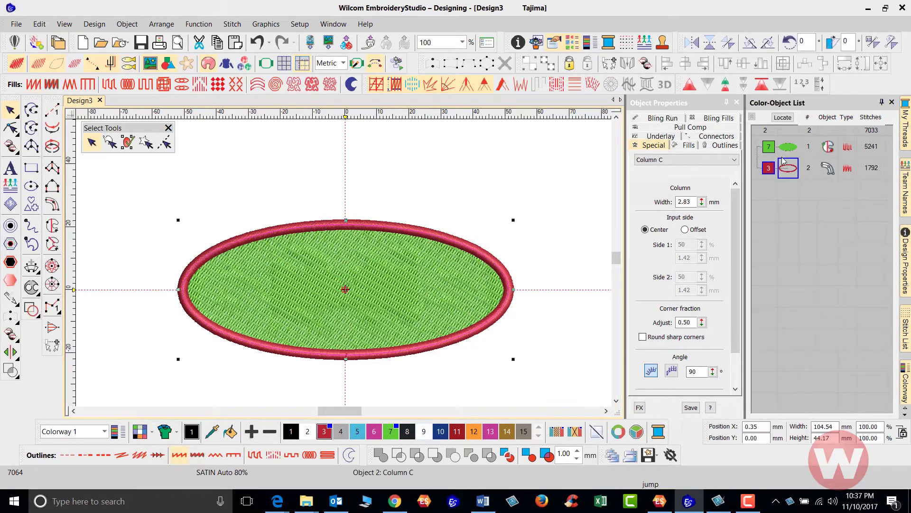
key("Delete")
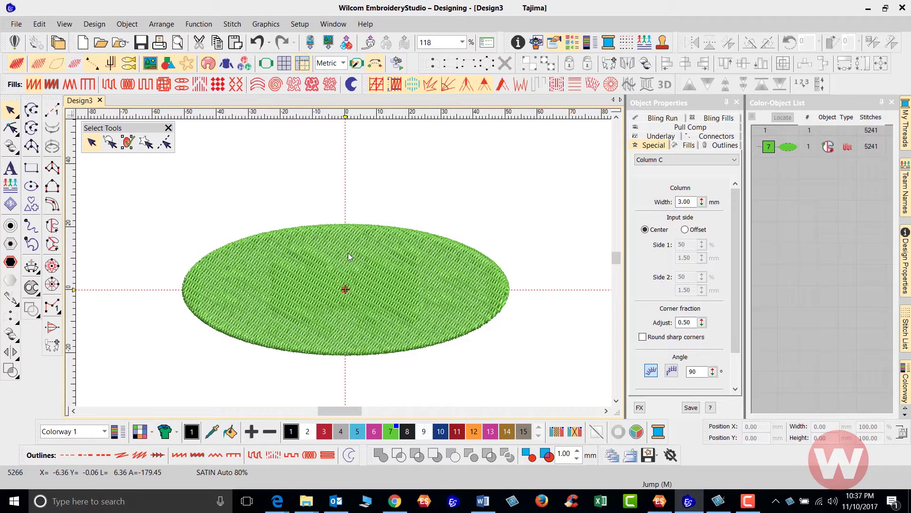
Start Outlines & Offsets for the green ellipse again, turn off outline creation and set the first offset's spacing to 0.50 mm
left_click(323, 267)
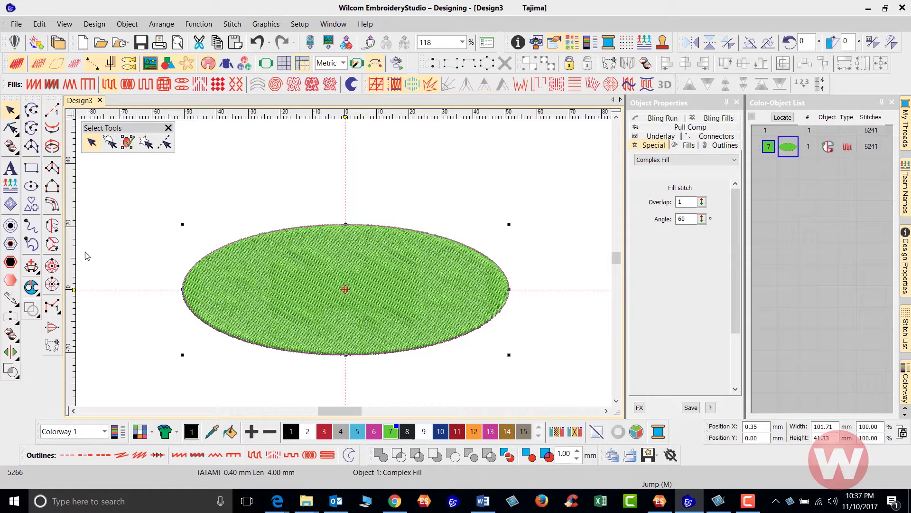
left_click(12, 243)
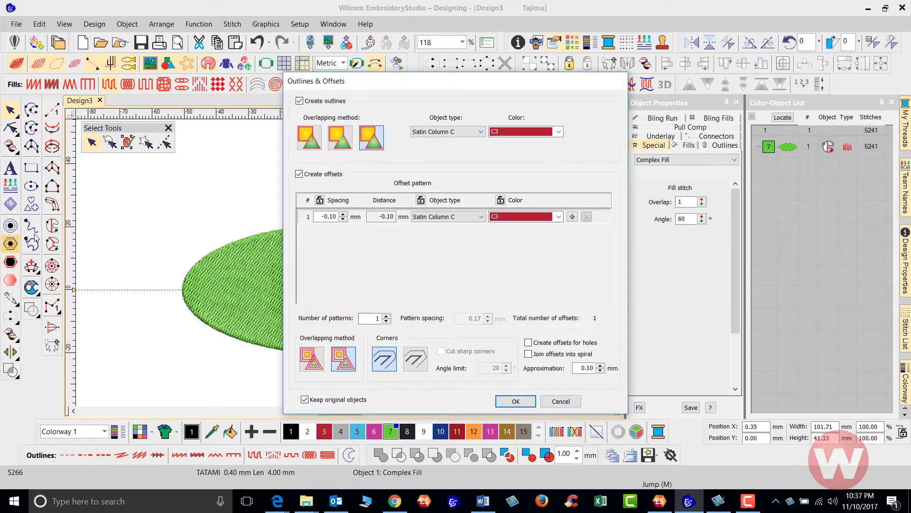
left_click(300, 101)
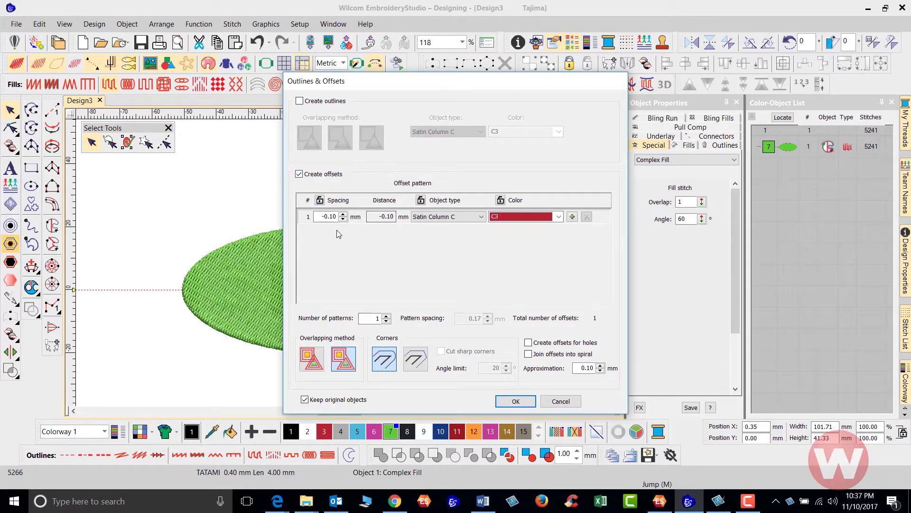
left_click_drag(321, 217, 352, 217)
type(".5")
Add four more Satin Column C offset rows in color C3, each with 0.50 mm spacing
left_click(572, 217)
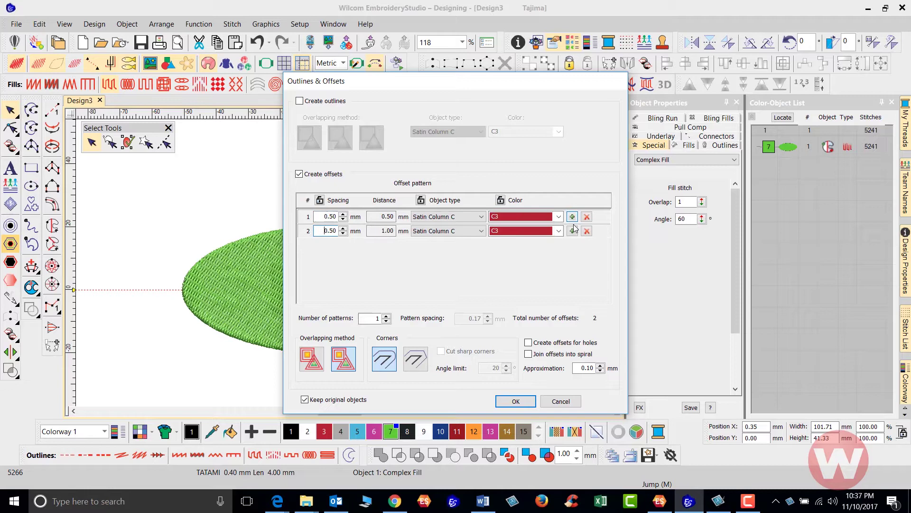
left_click(572, 231)
left_click(572, 245)
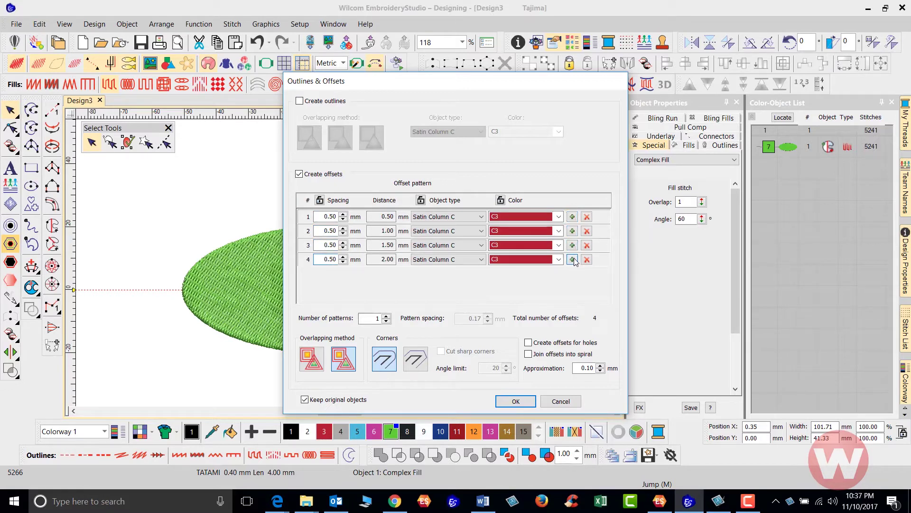
left_click(573, 259)
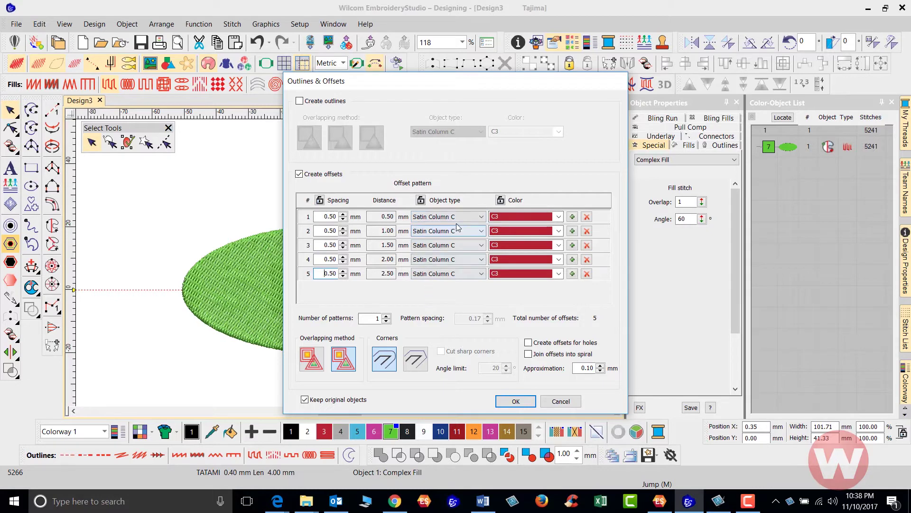
left_click(482, 217)
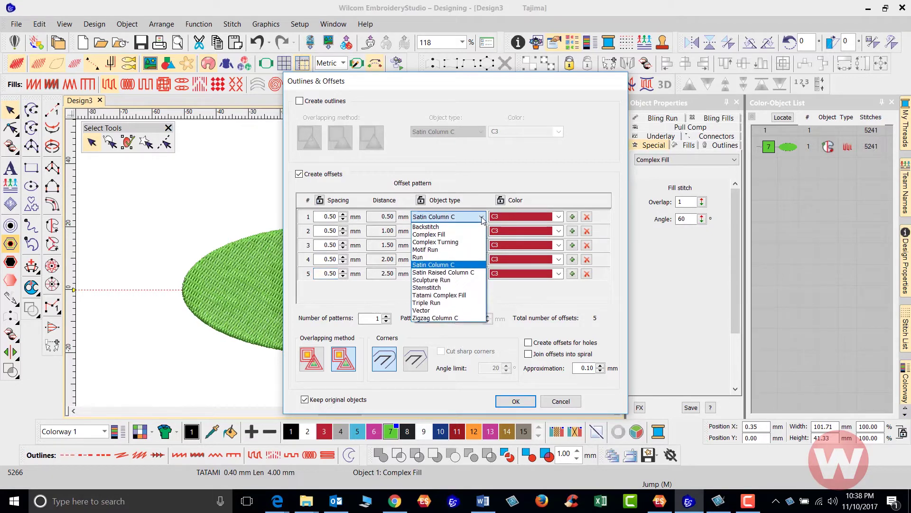
left_click(474, 229)
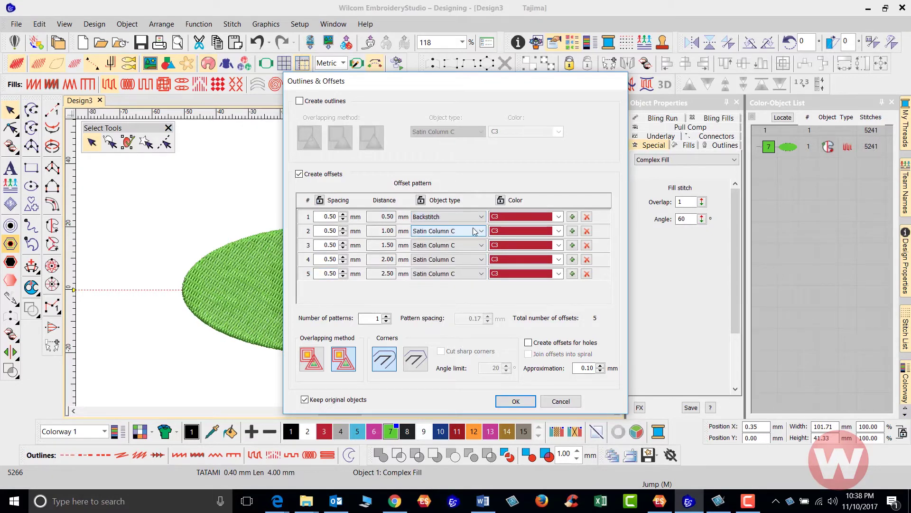
left_click(479, 219)
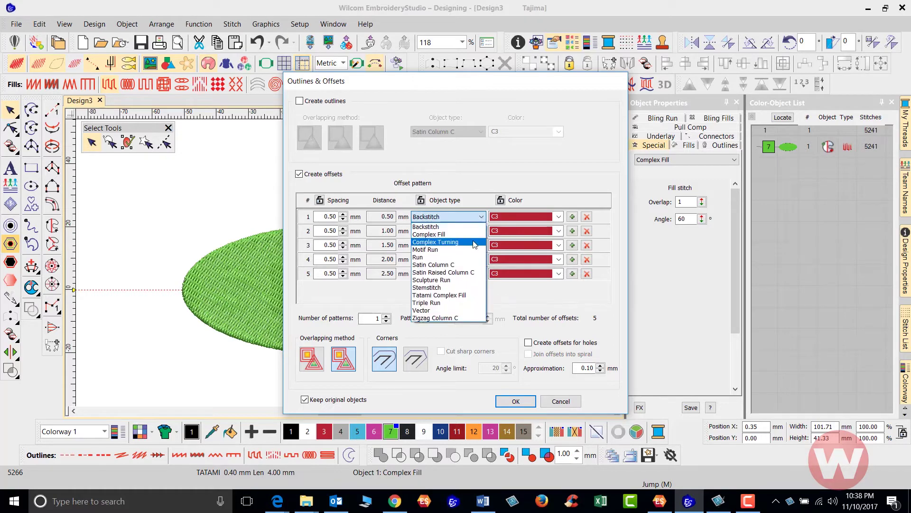
left_click(475, 264)
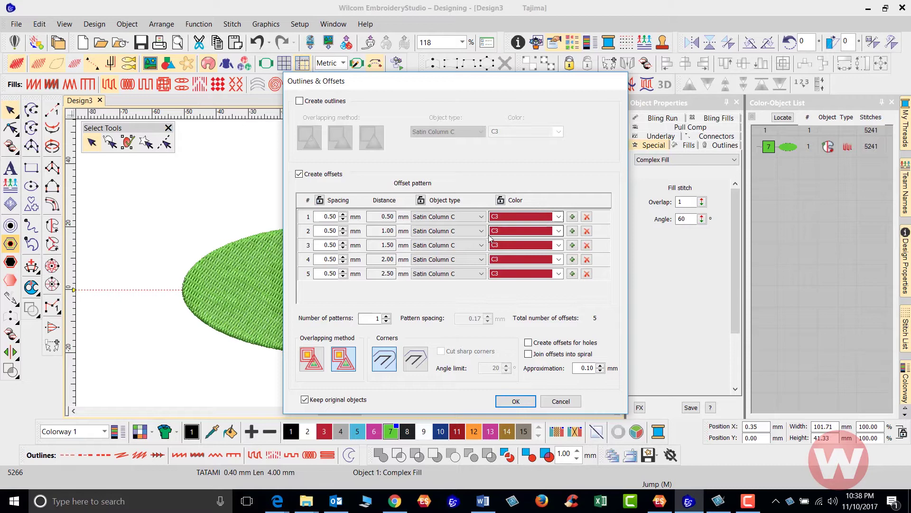
Set the second offset to Backstitch in color C5 and the third offset to Motif Run in color C7
left_click(476, 231)
left_click(474, 241)
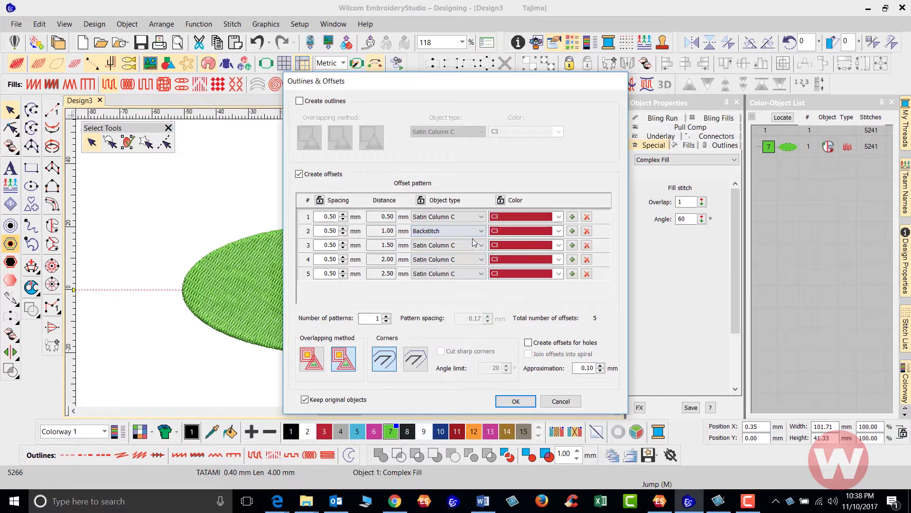
left_click(559, 231)
left_click(531, 266)
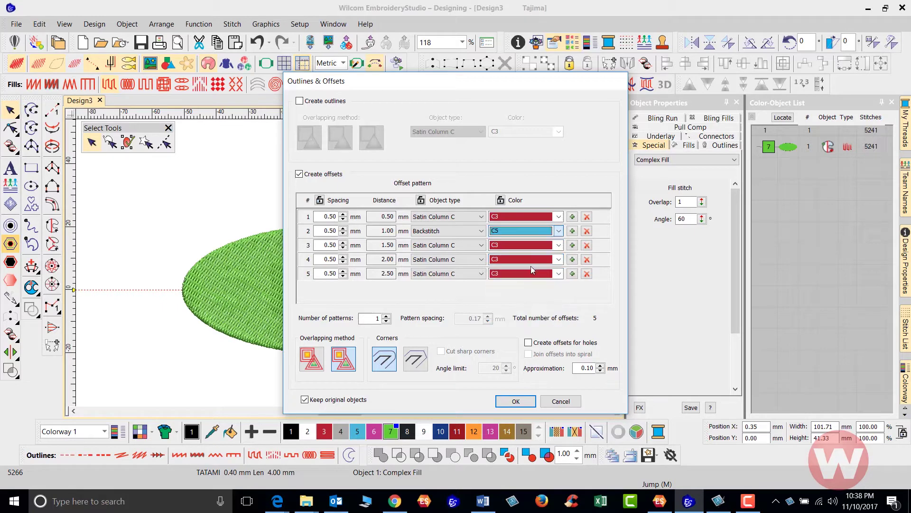
left_click(481, 246)
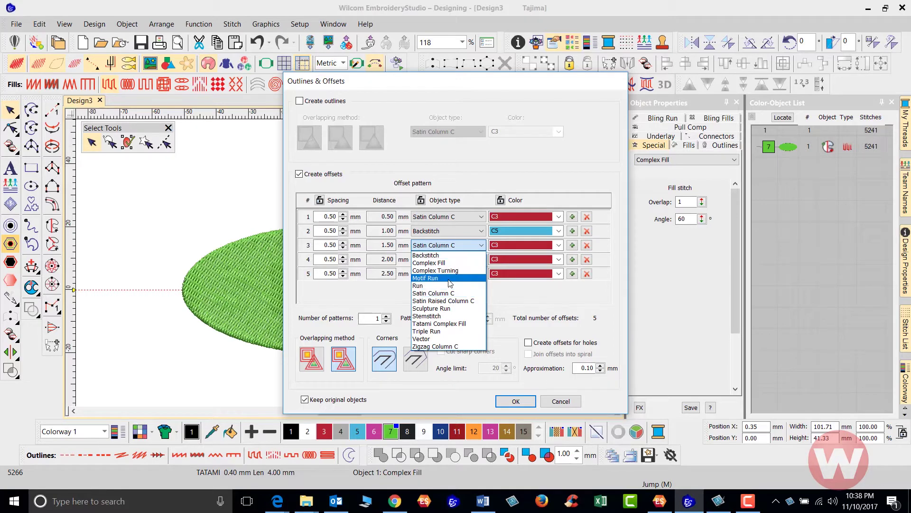
left_click(426, 278)
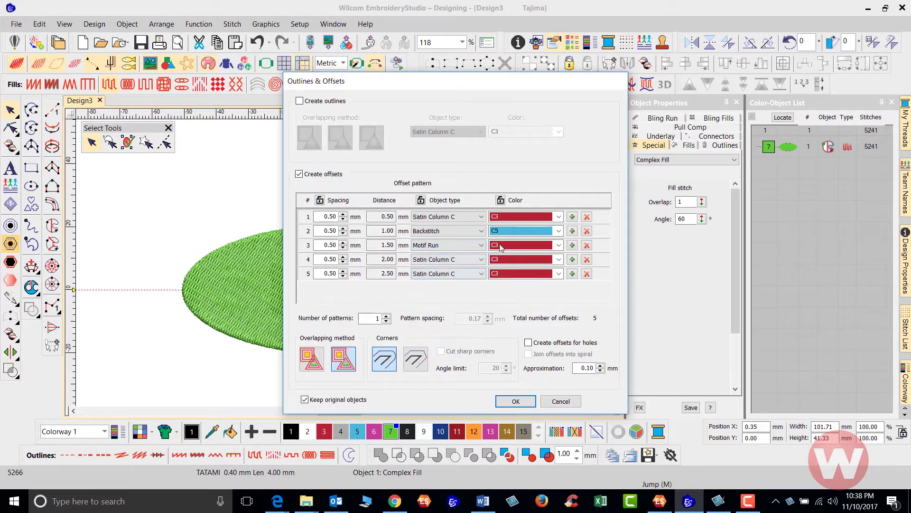
left_click(558, 245)
left_click(519, 305)
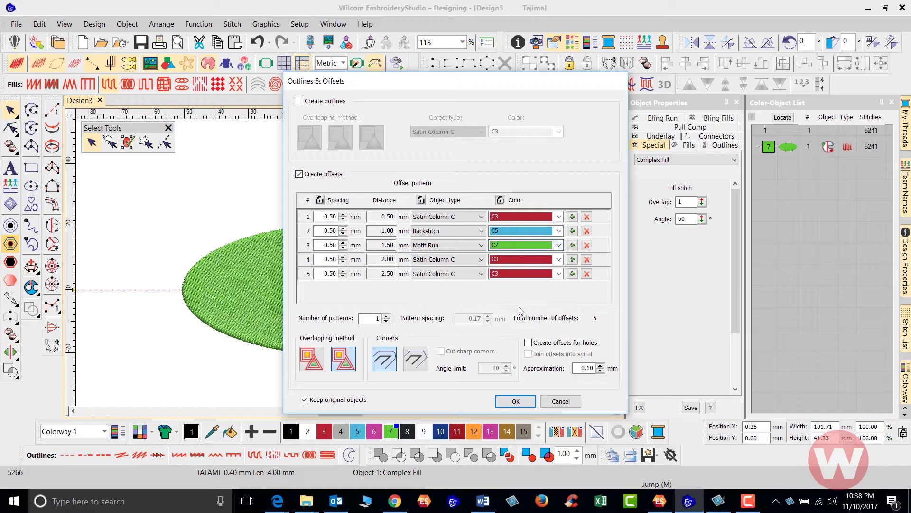
Set the fourth offset to Stemstitch in color C4 and the fifth offset to Run in color C6
left_click(481, 259)
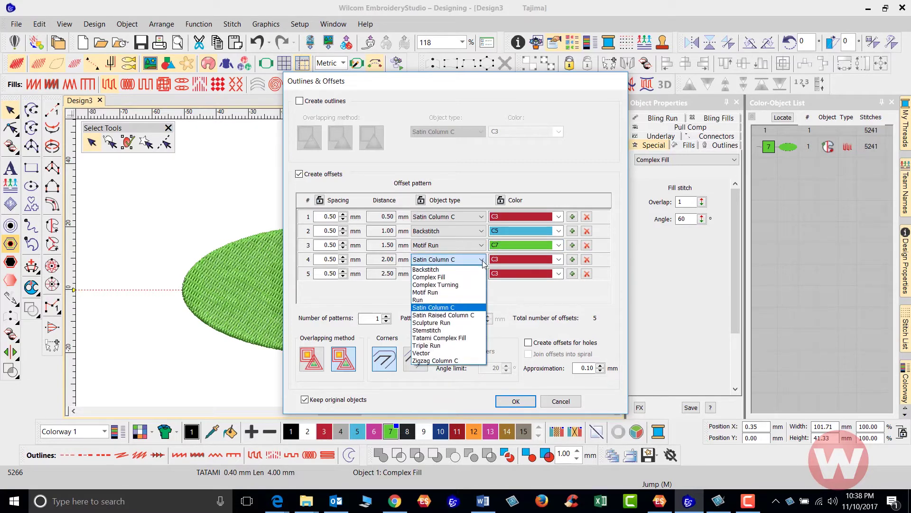
left_click(446, 330)
left_click(558, 259)
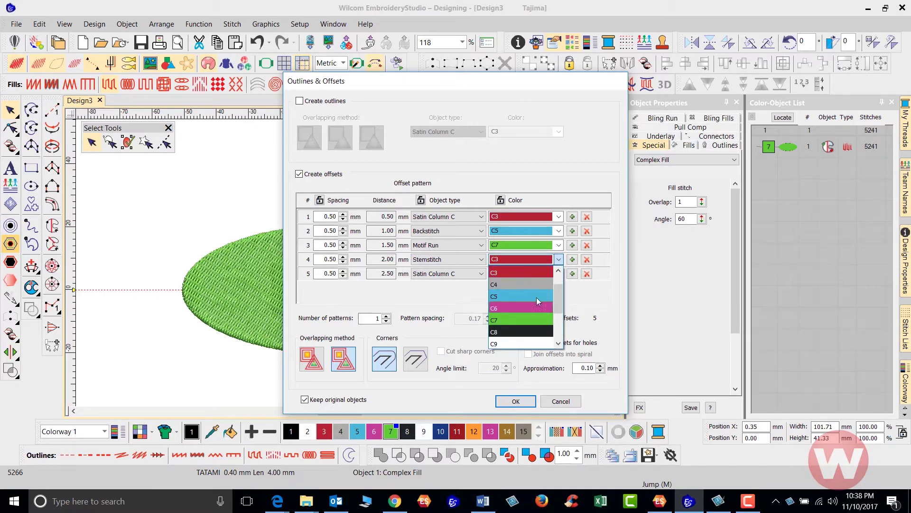
left_click(536, 284)
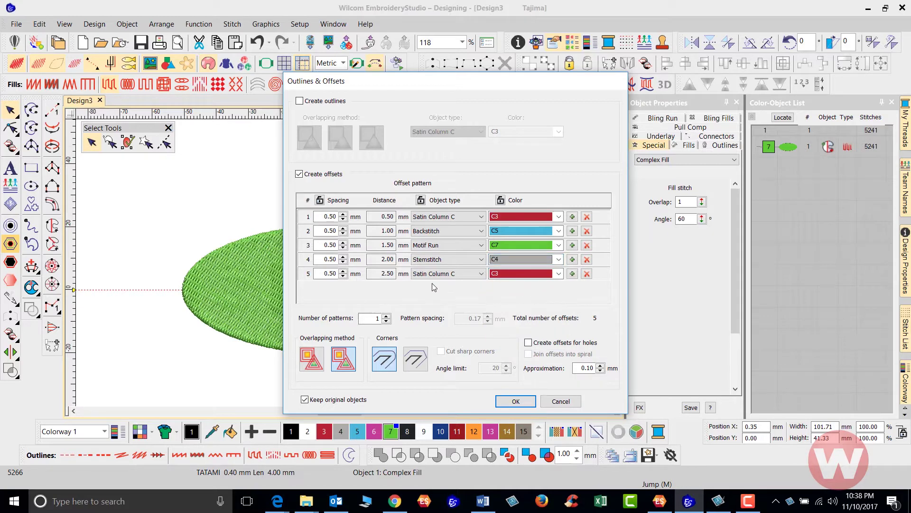
left_click(481, 274)
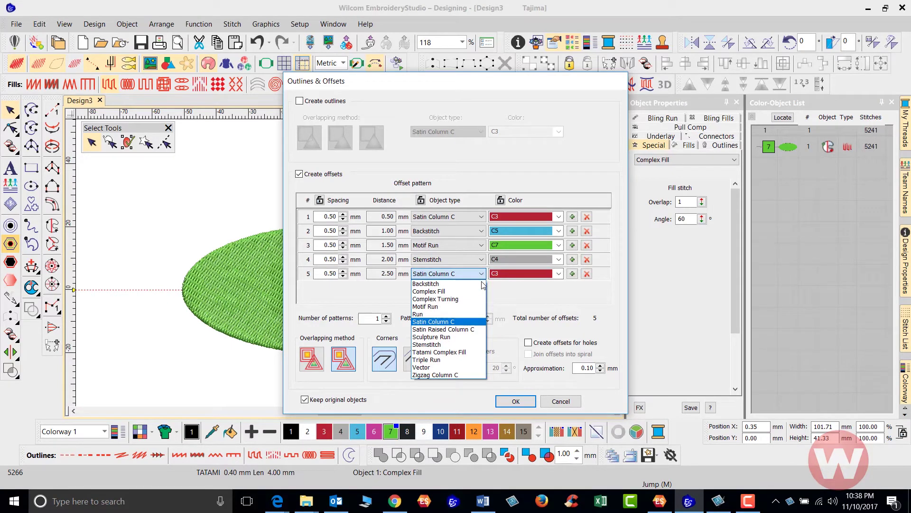
left_click(458, 317)
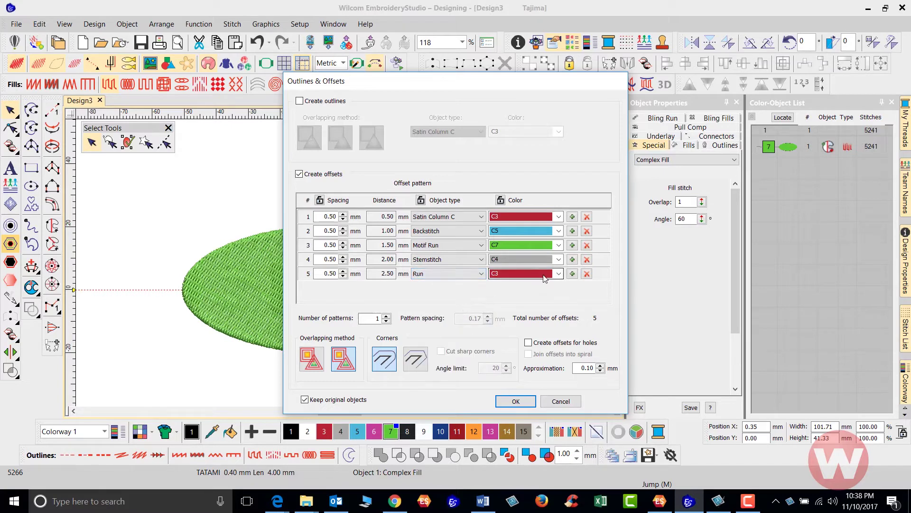
left_click(558, 274)
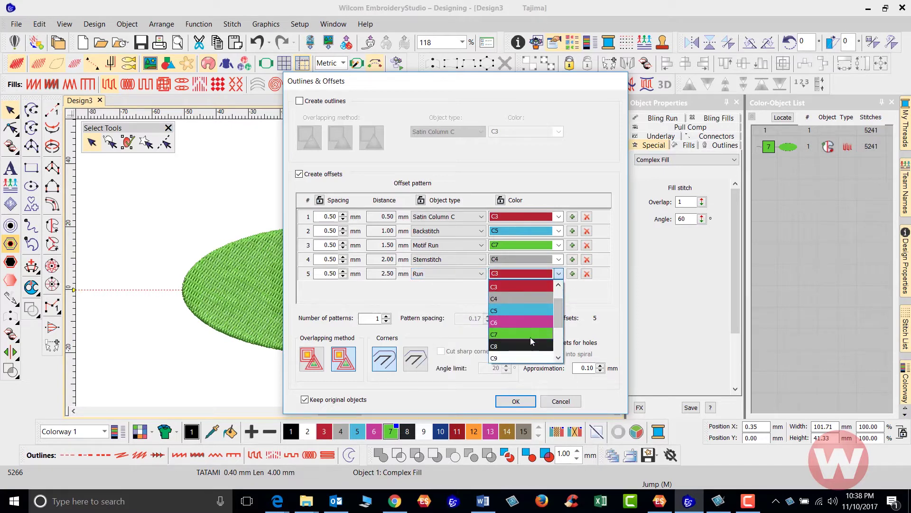
left_click(528, 323)
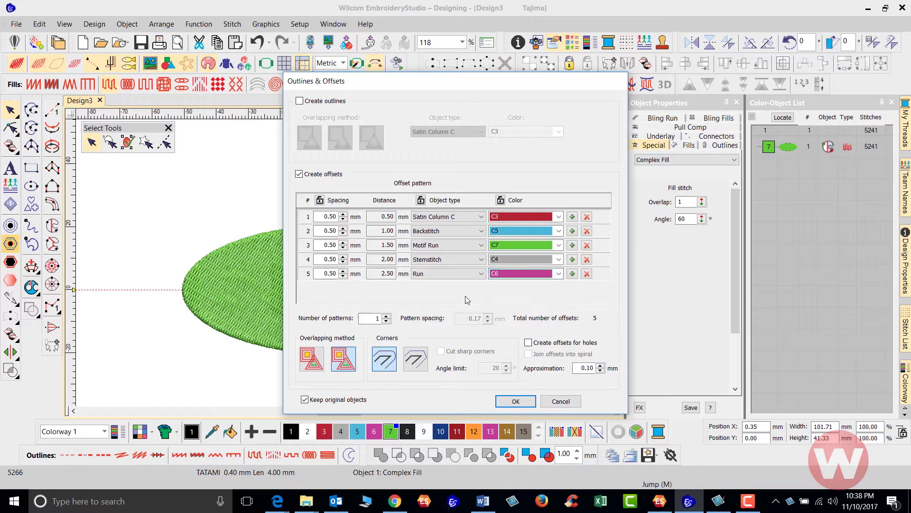
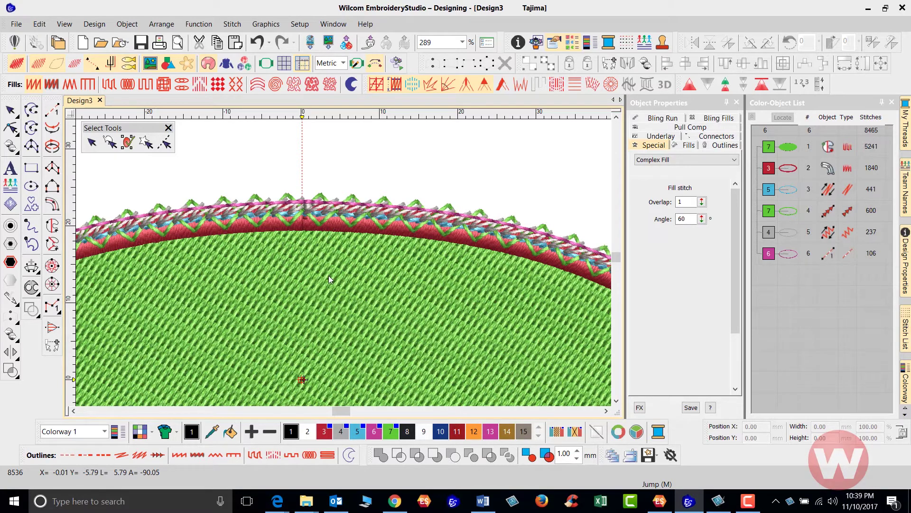
Start Outlines & Offsets again for the green ellipse and set the first offset's spacing to 1.00 mm
scroll(329, 275, "down", 3)
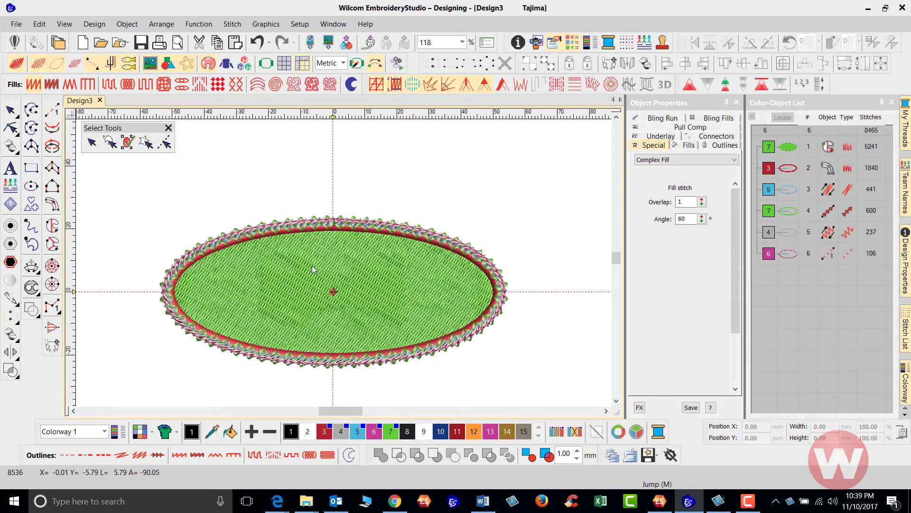
scroll(346, 225, "up", 3)
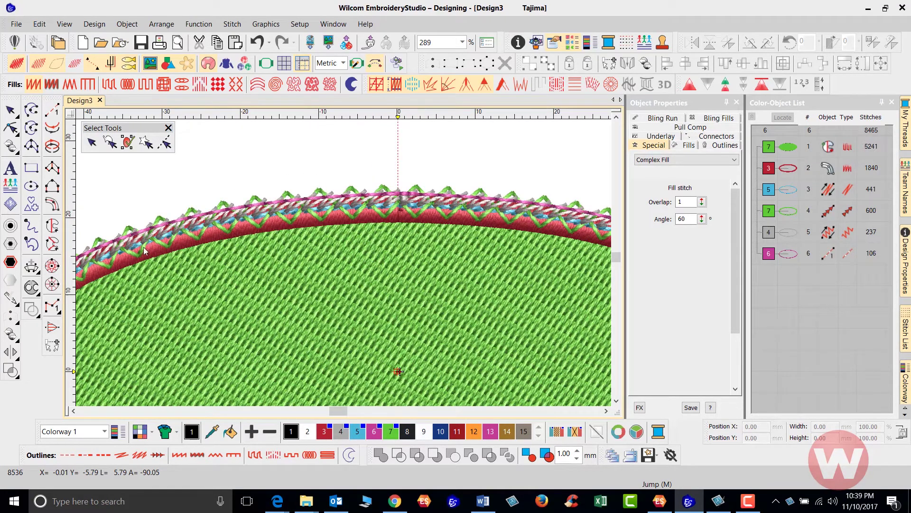
left_click(247, 290)
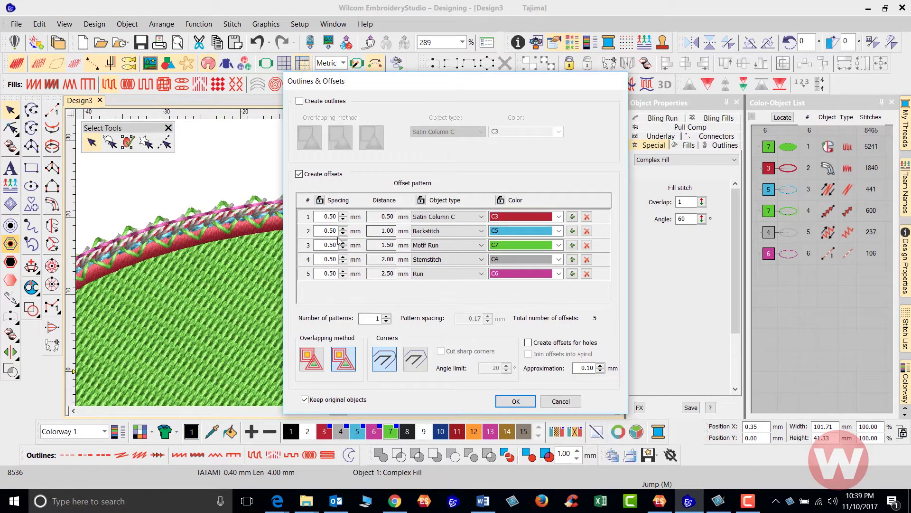
double_click(327, 217)
type("1.0")
key("Return")
key("Tab")
key("Down")
Set the spacing of the second offset to 2.50 mm and of the third offset to 3.50 mm
left_click(325, 230)
type("2.50")
double_click(317, 231)
type("2.5")
key("Return")
key("Tab")
type("3.5")
key("Return")
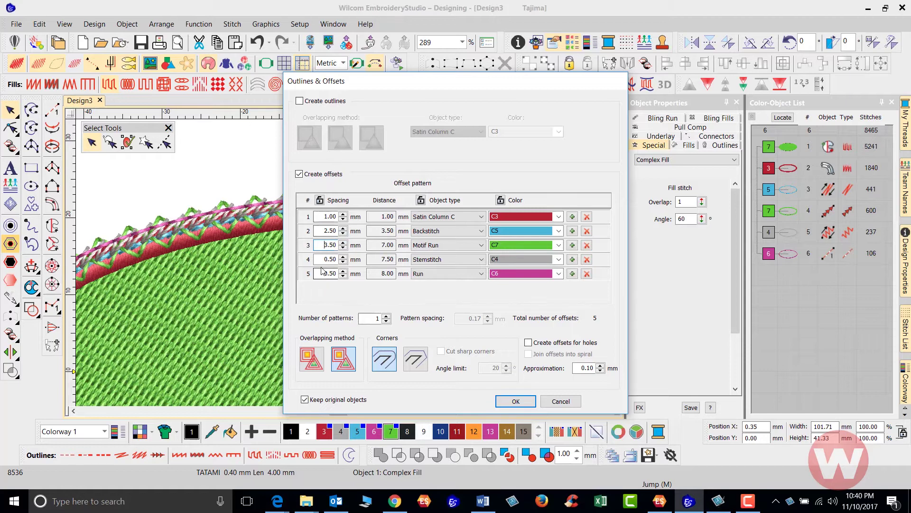
Set the fourth offset's spacing to 4.50 mm and the fifth's to 5.50 mm, and generate the new set of offsets
key("Tab")
type("4")
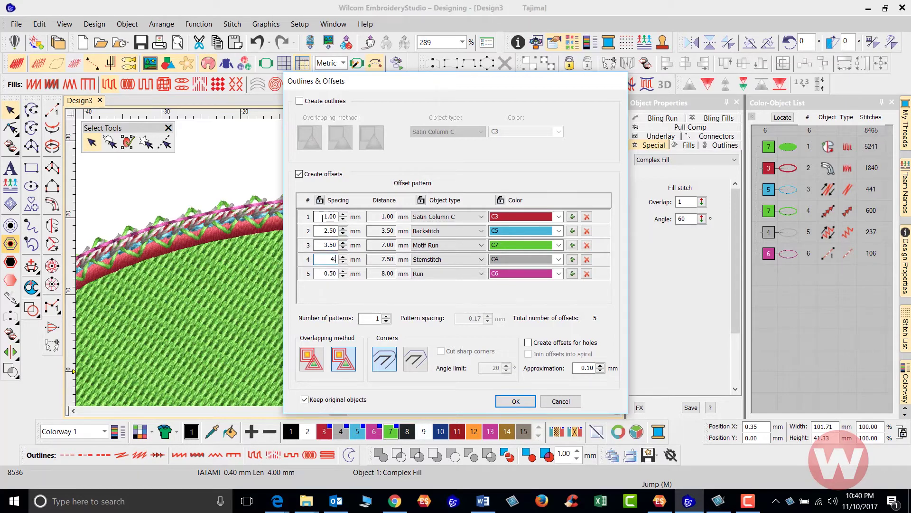
key("Tab")
type("5.50")
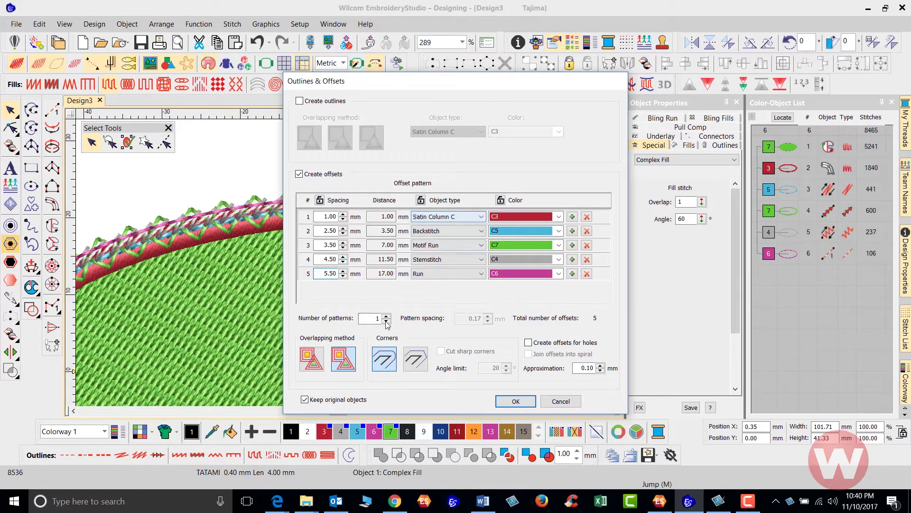
left_click(508, 402)
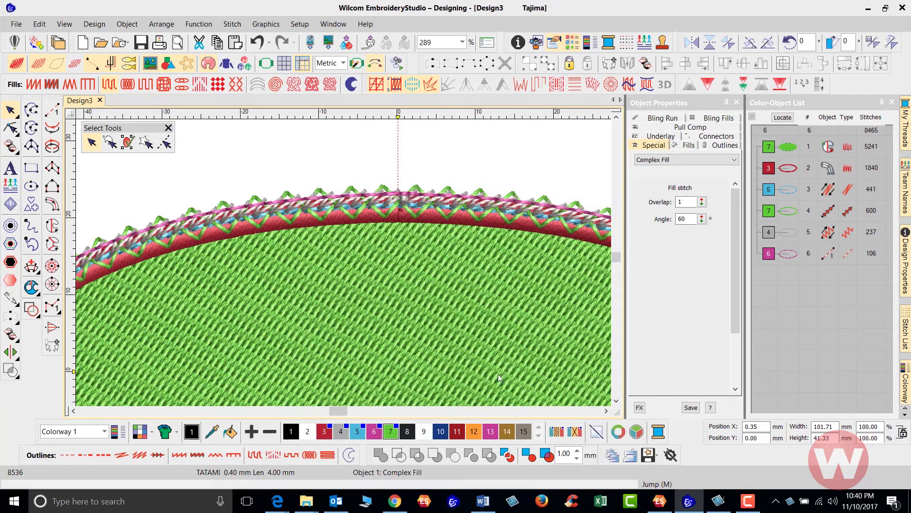
Examine the stitch types and spacing of the offset borders around the ellipse, both close up and as a whole
scroll(344, 263, "down", 2)
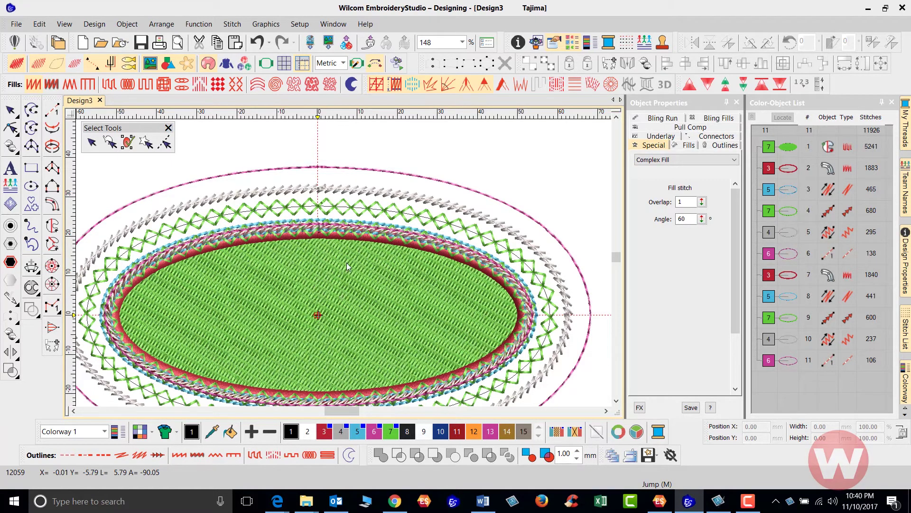
scroll(347, 263, "down", 1)
scroll(346, 263, "up", 1)
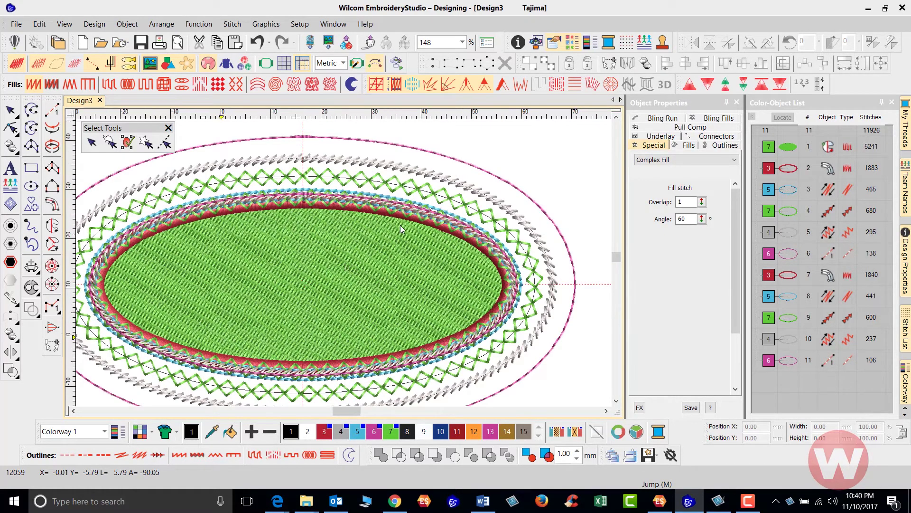
scroll(400, 225, "up", 1)
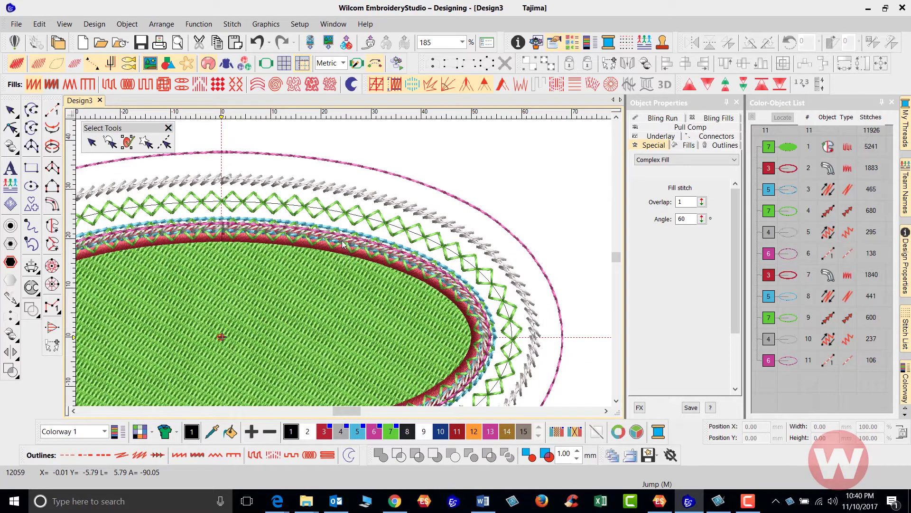
scroll(345, 266, "up", 2)
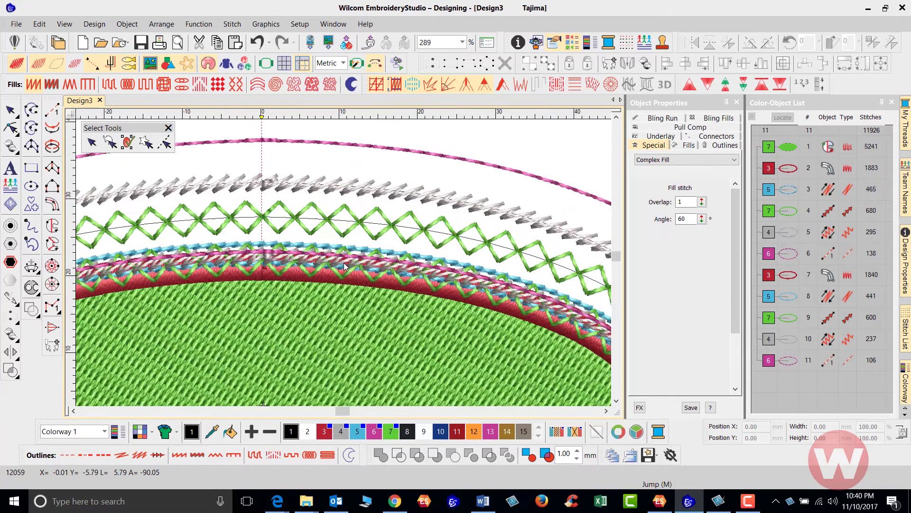
scroll(345, 266, "up", 1)
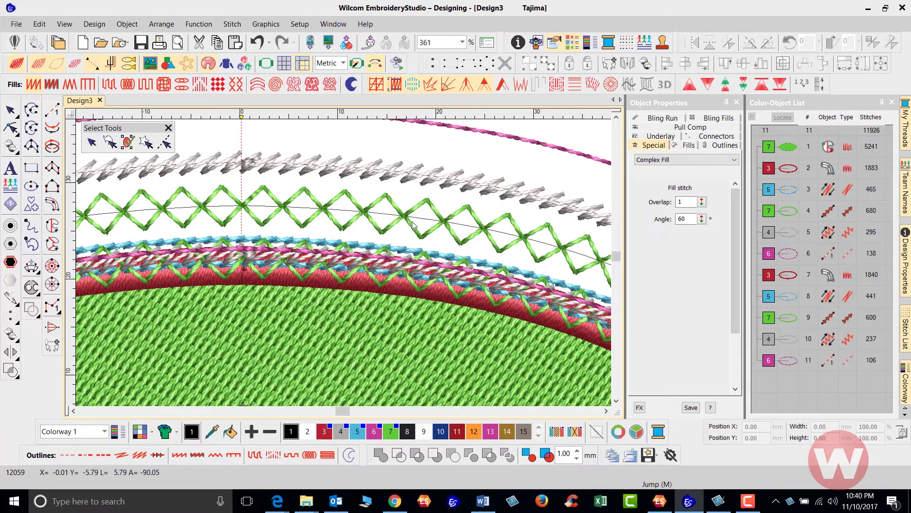
scroll(347, 266, "down", 1)
scroll(345, 270, "down", 1)
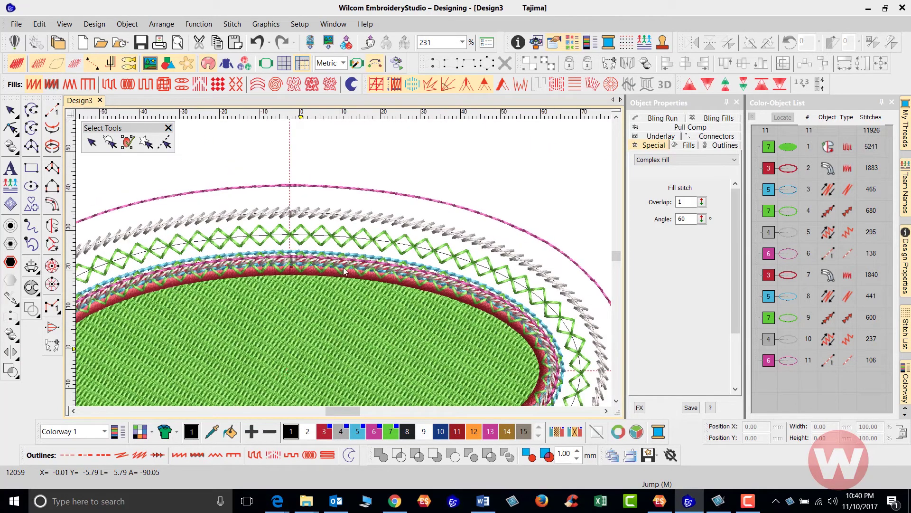
scroll(344, 269, "down", 1)
scroll(345, 266, "down", 1)
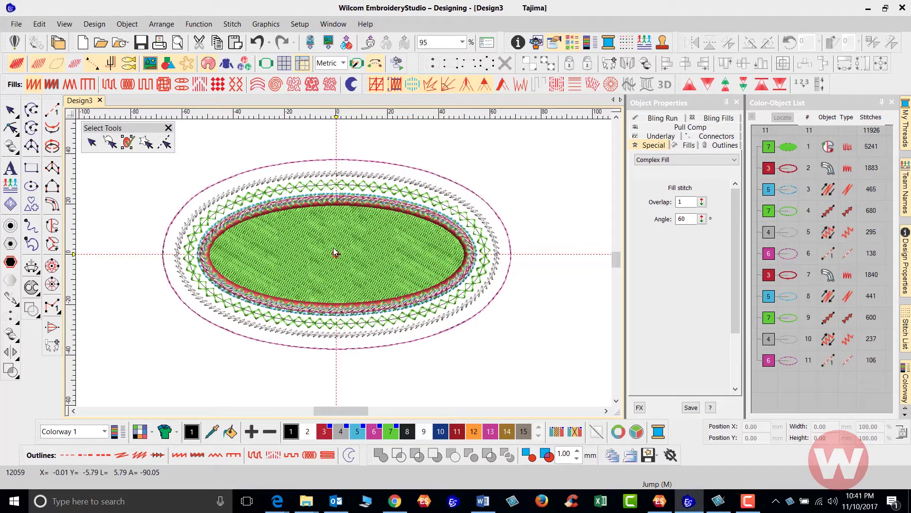
Undo both sets of offset borders around the green ellipse
key("Escape")
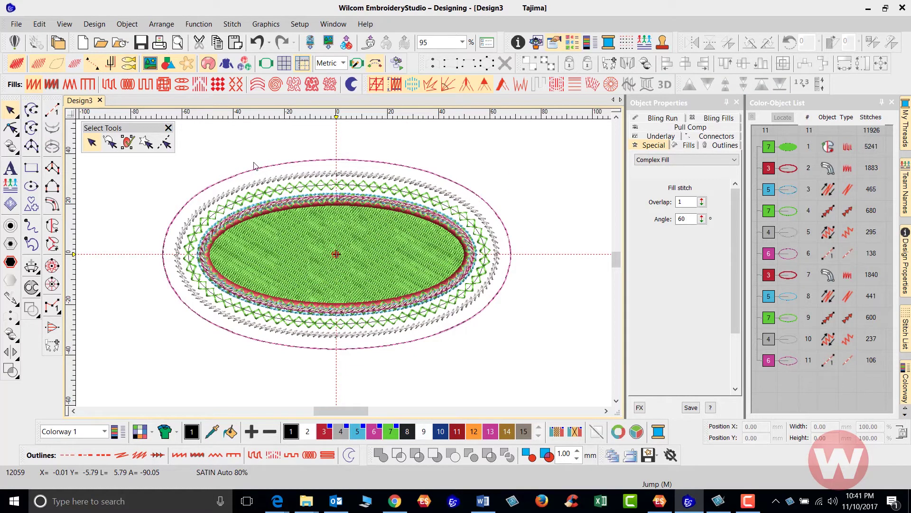
left_click(258, 45)
Duplicate the green ellipse and place the copy up and to the right so that it partly overlaps the original
left_click(307, 235)
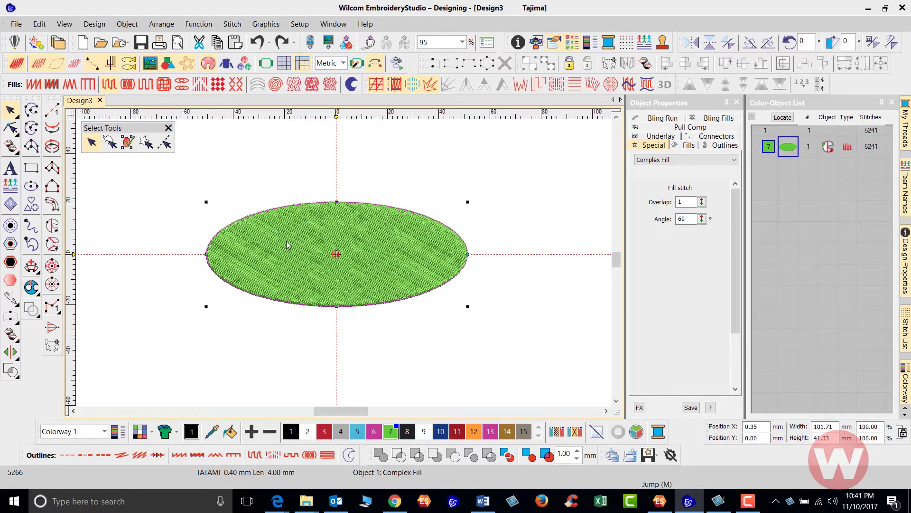
left_click_drag(287, 239, 431, 201)
left_click(479, 327)
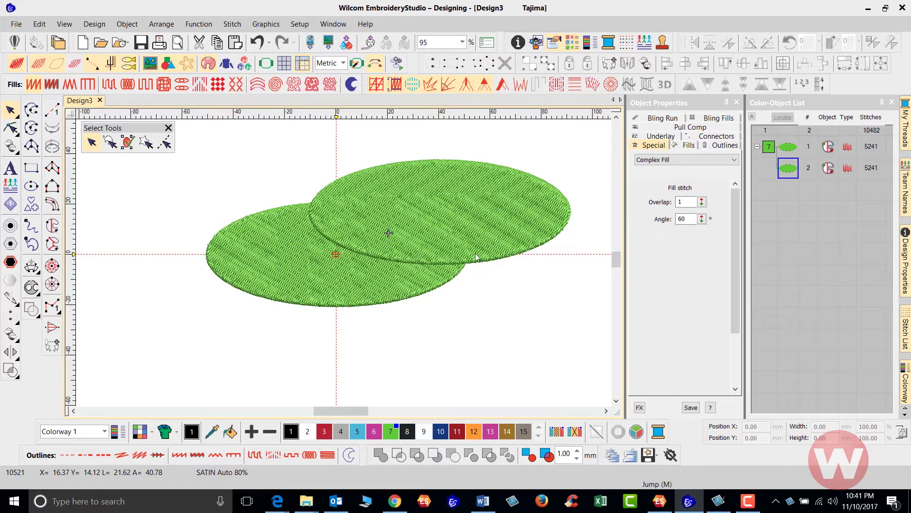
left_click(435, 283)
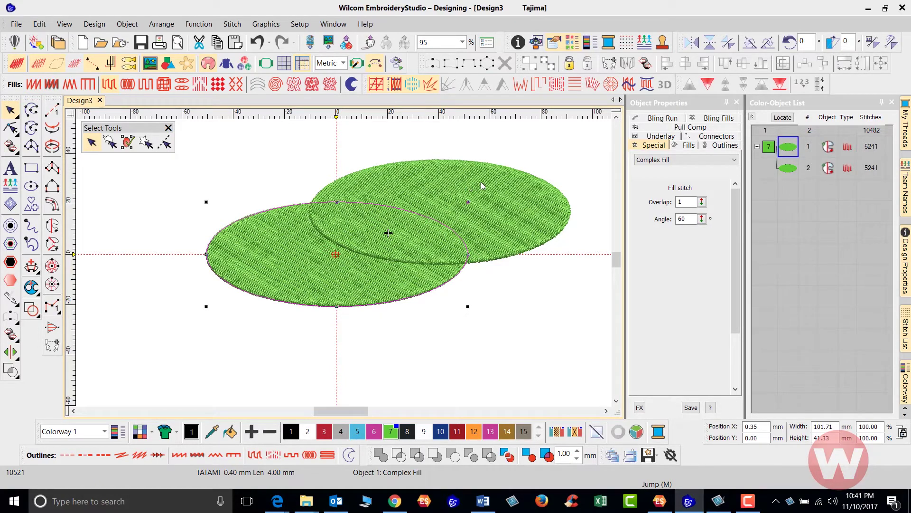
left_click(491, 299)
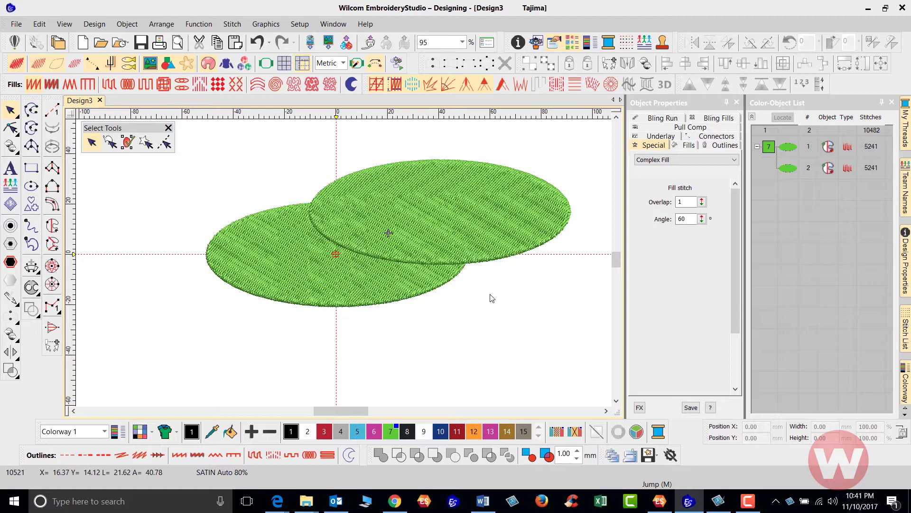
left_click(162, 24)
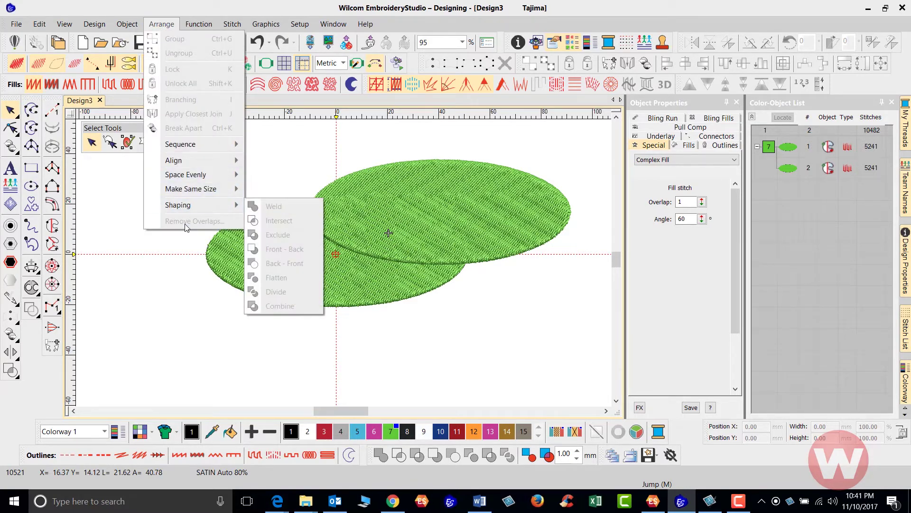
left_click(185, 287)
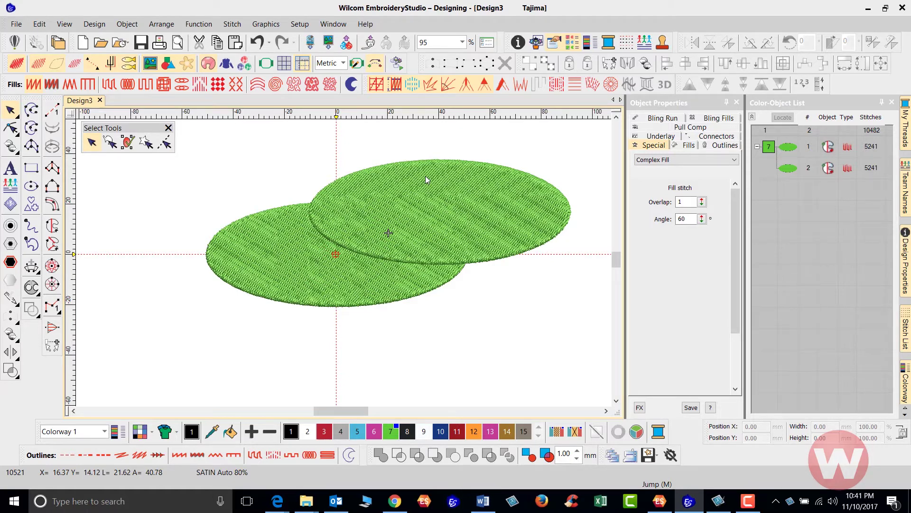
Remove the overlapped part of the lower ellipse beneath the upper one, with a 1.00 mm cutting overlap and 1.00 mm minimum fragment
left_click(451, 271)
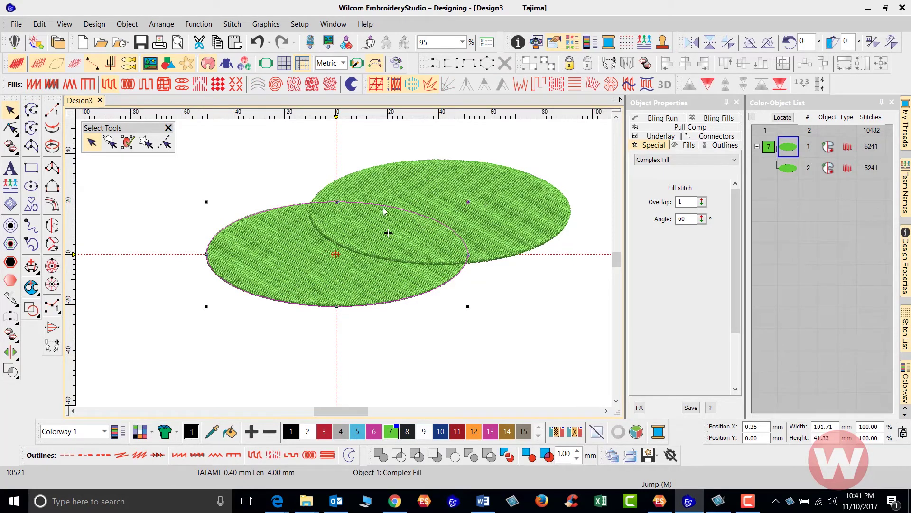
left_click(436, 317)
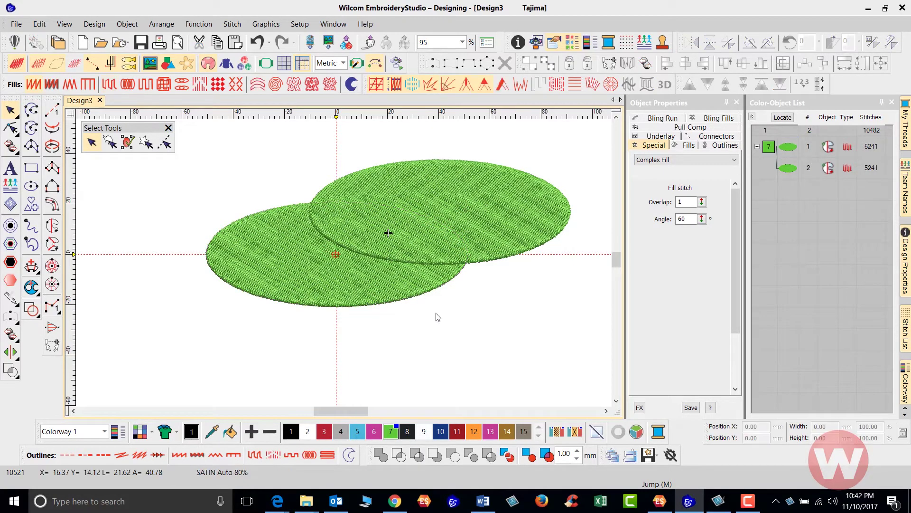
left_click(499, 196)
left_click(162, 24)
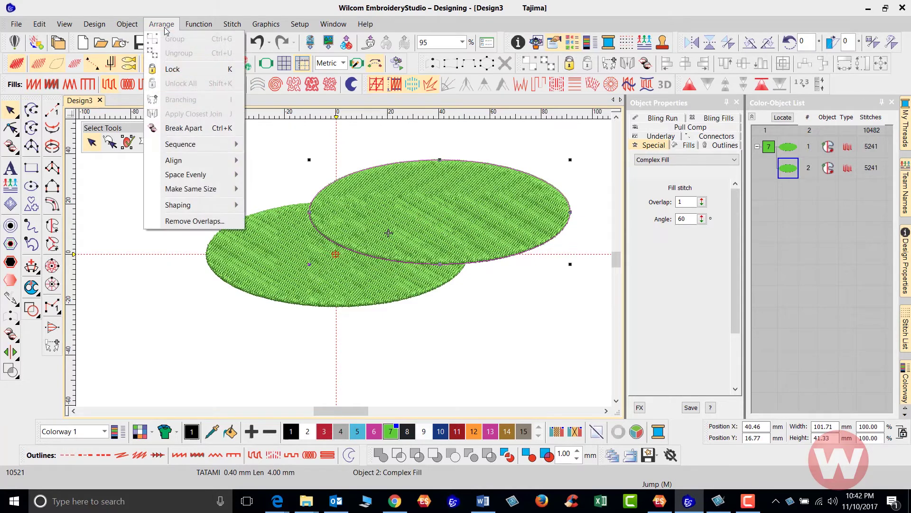
left_click(184, 221)
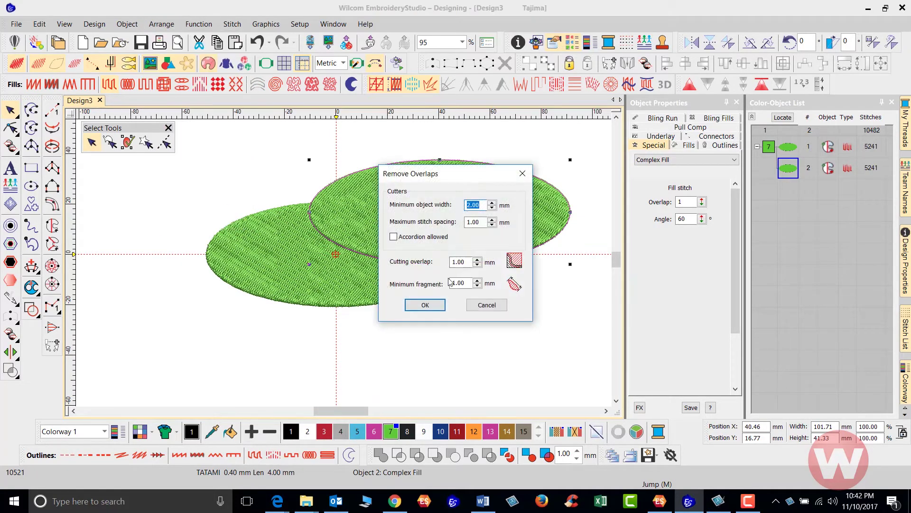
left_click(425, 305)
Move the trimmed lower ellipse aside to inspect its cut edge, and undo the move
left_click(374, 288)
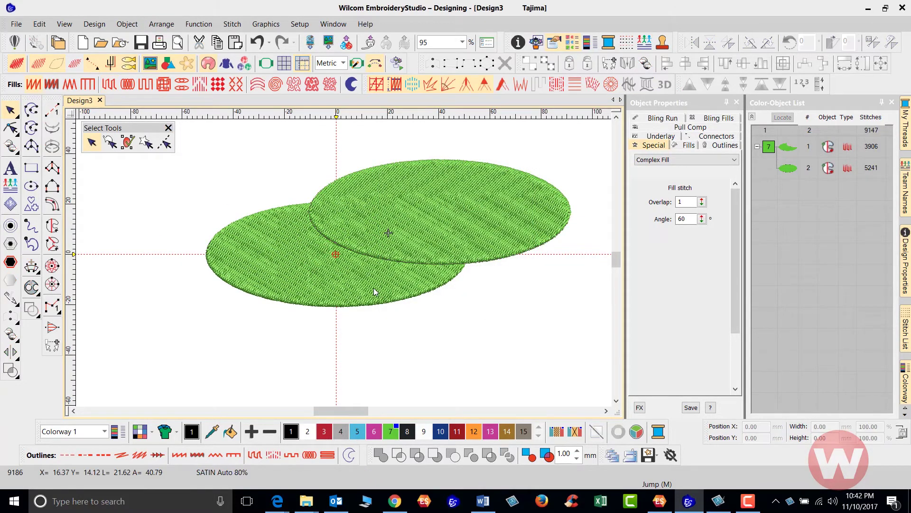
left_click_drag(374, 287, 323, 281)
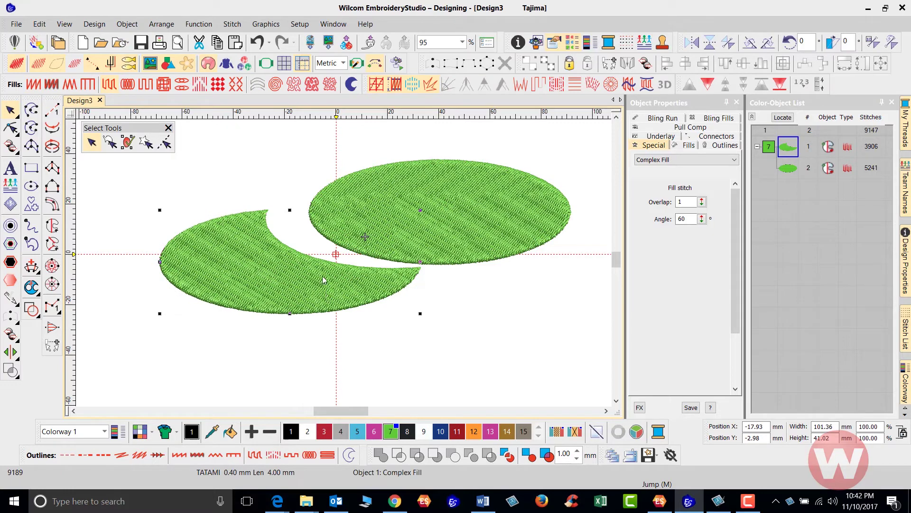
left_click(257, 42)
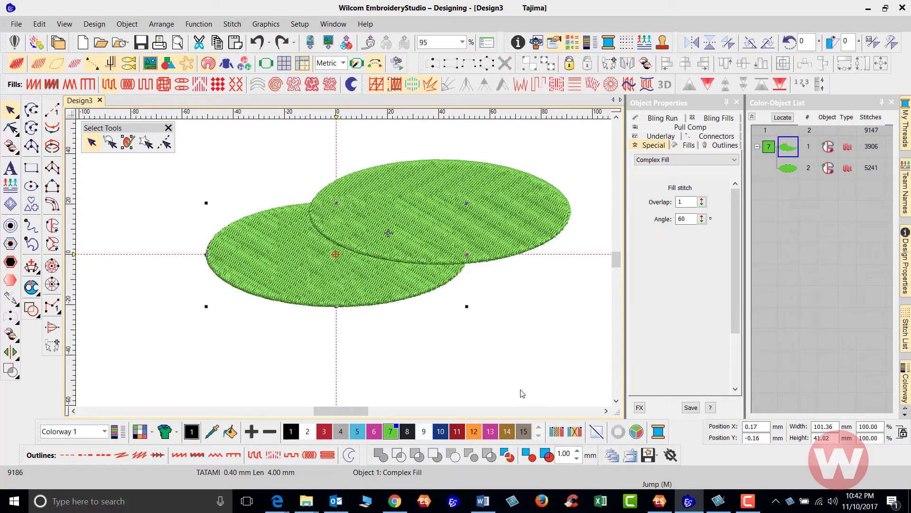
left_click(309, 175)
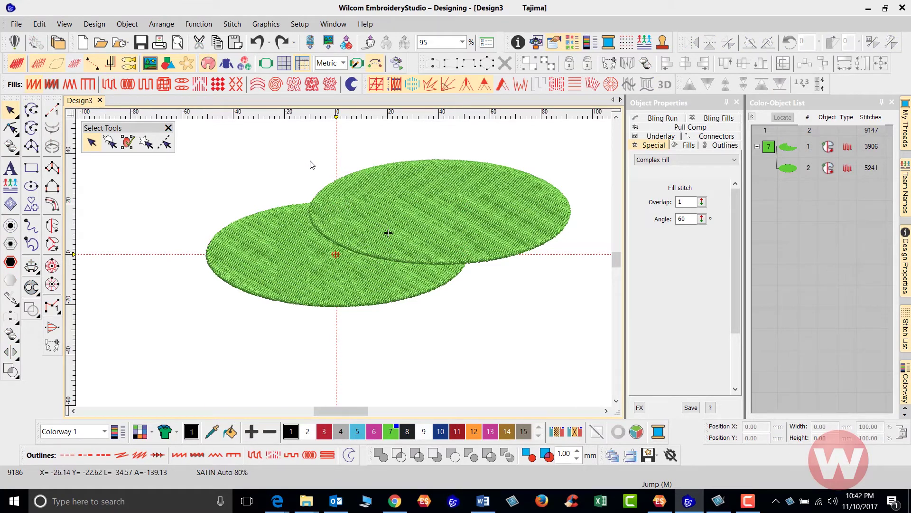
Open Outlines & Offsets for both ellipses and delete the second to fifth offsets from the offset pattern
left_click(769, 146)
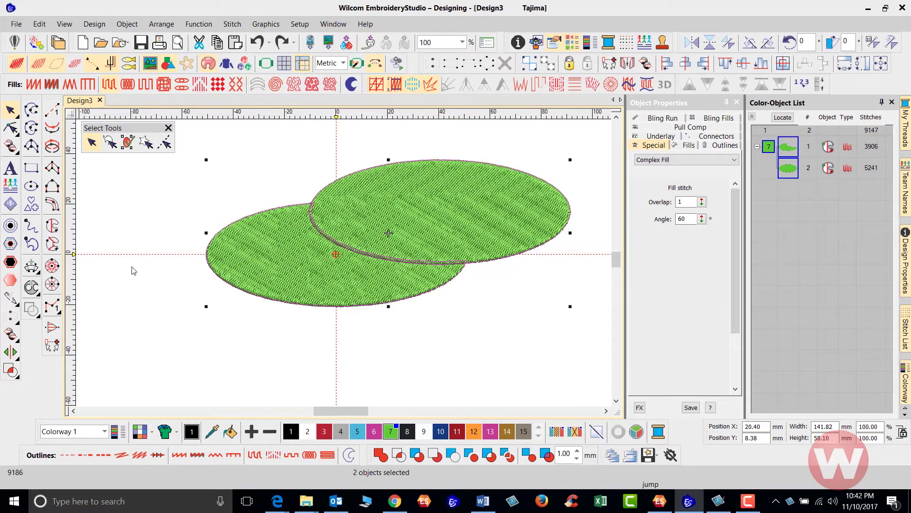
left_click(12, 244)
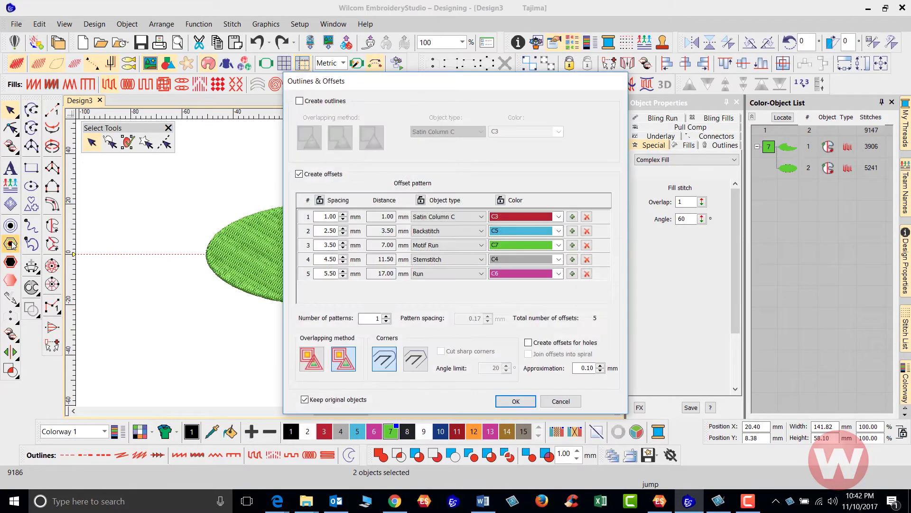
left_click(587, 273)
left_click(587, 259)
left_click(587, 245)
left_click(587, 231)
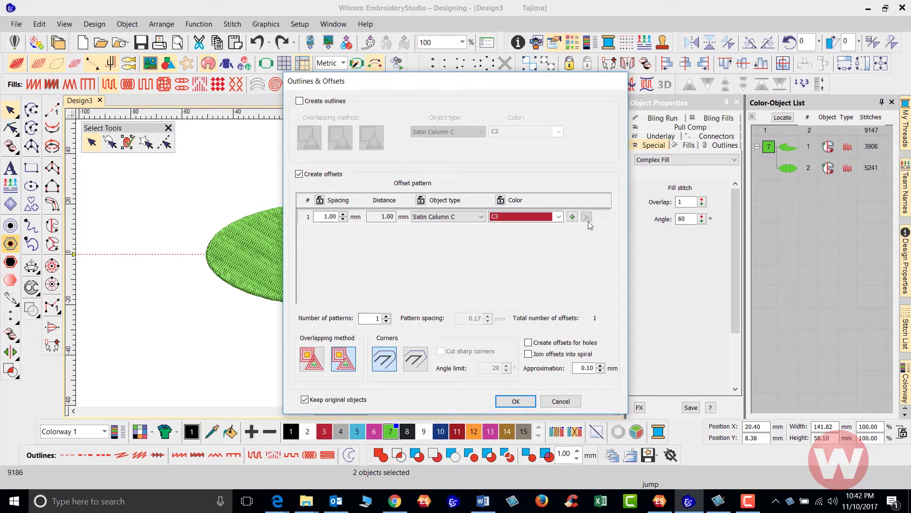
Generate outlines without offsets for both ellipses, as Satin Column C in color C3 with the third overlapping method, keeping the original objects
left_click(299, 174)
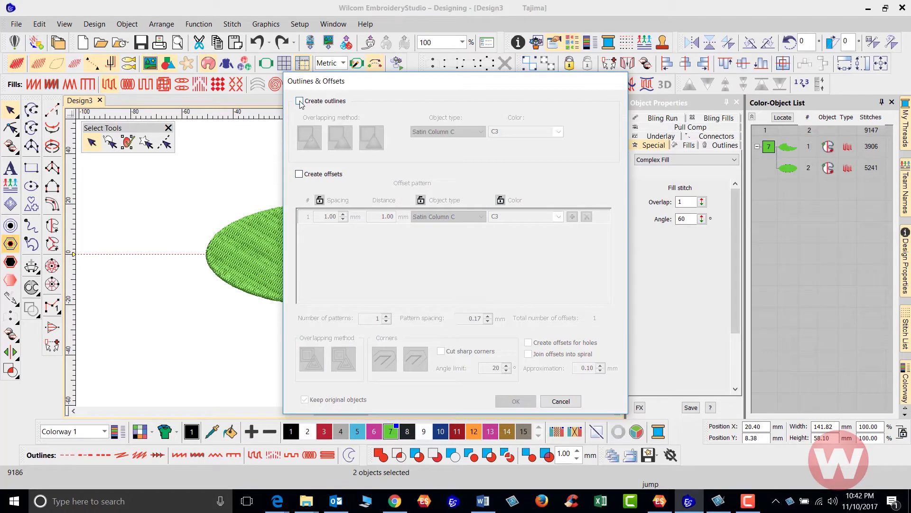
left_click(300, 100)
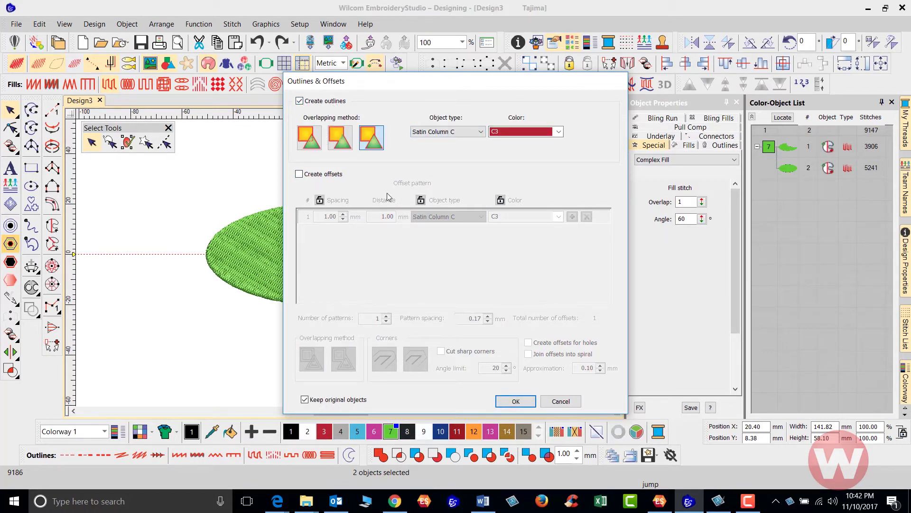
left_click(299, 174)
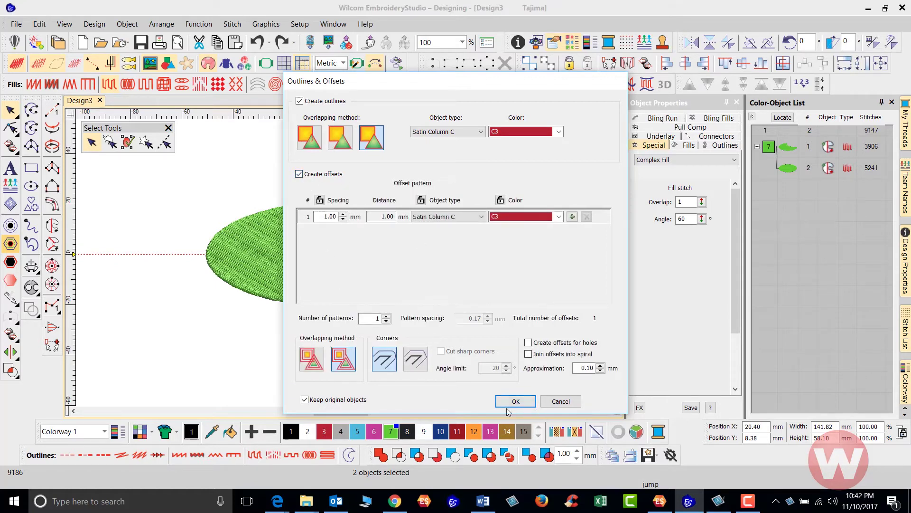
left_click(299, 174)
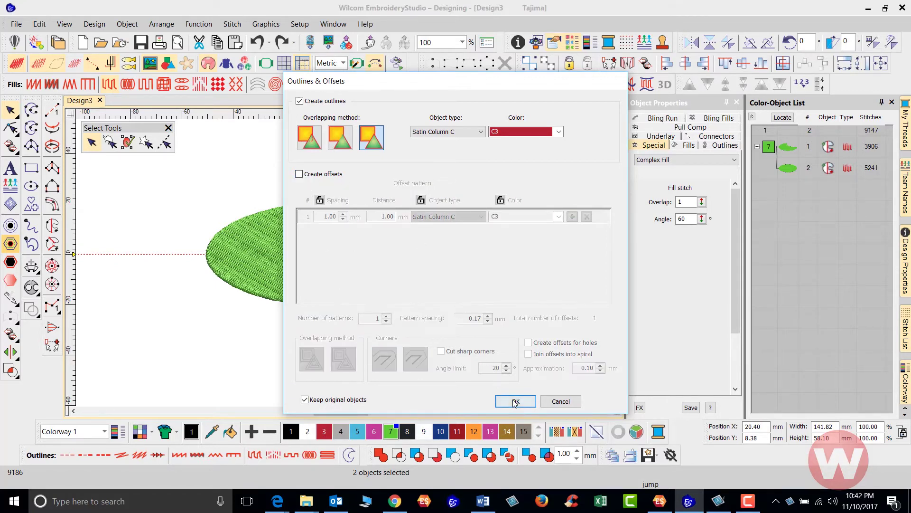
left_click(515, 401)
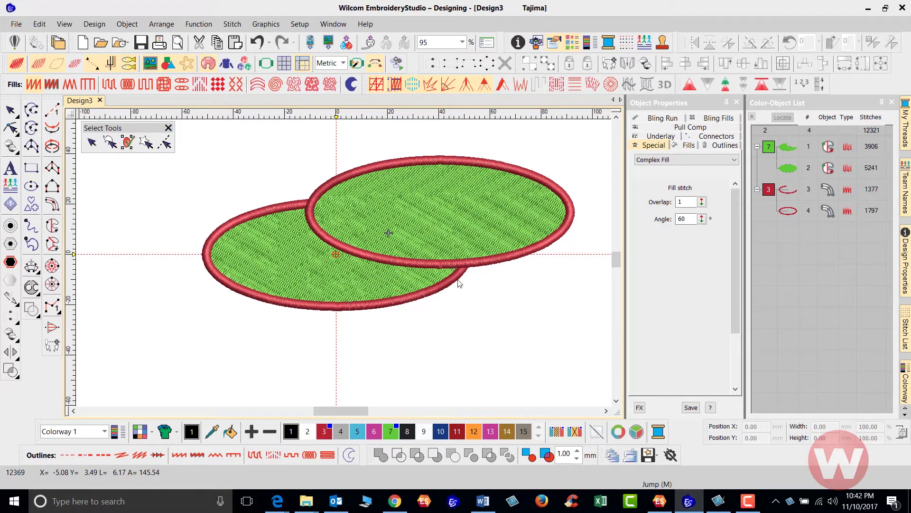
Move the lower ellipse's red outline away to inspect its open ends, and undo the move
left_click(447, 291)
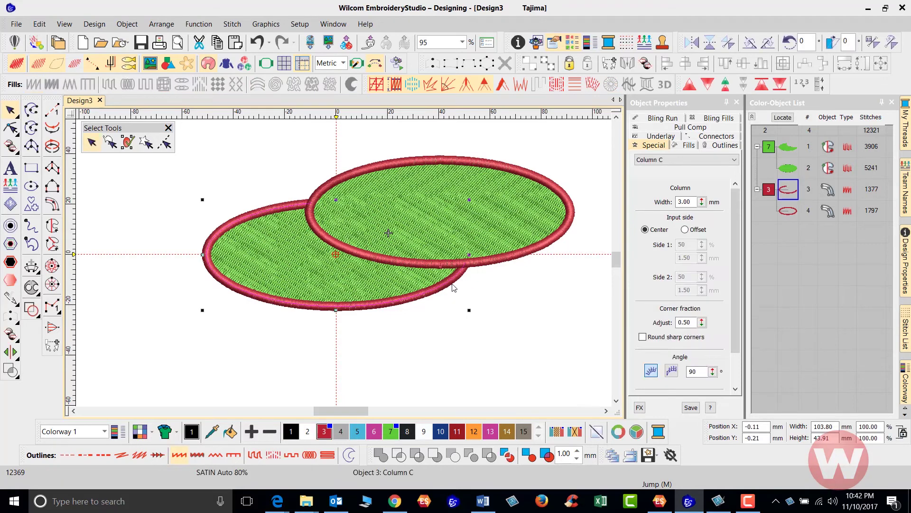
left_click_drag(437, 306, 419, 333)
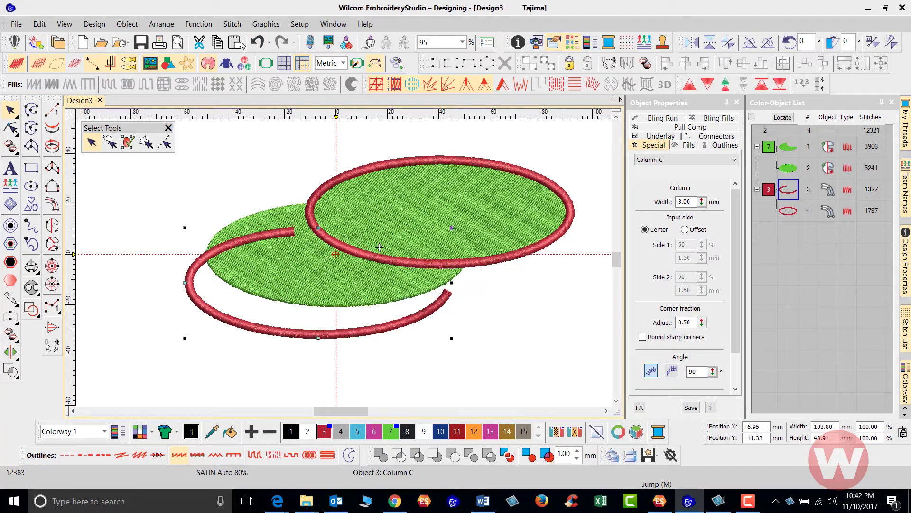
left_click(256, 41)
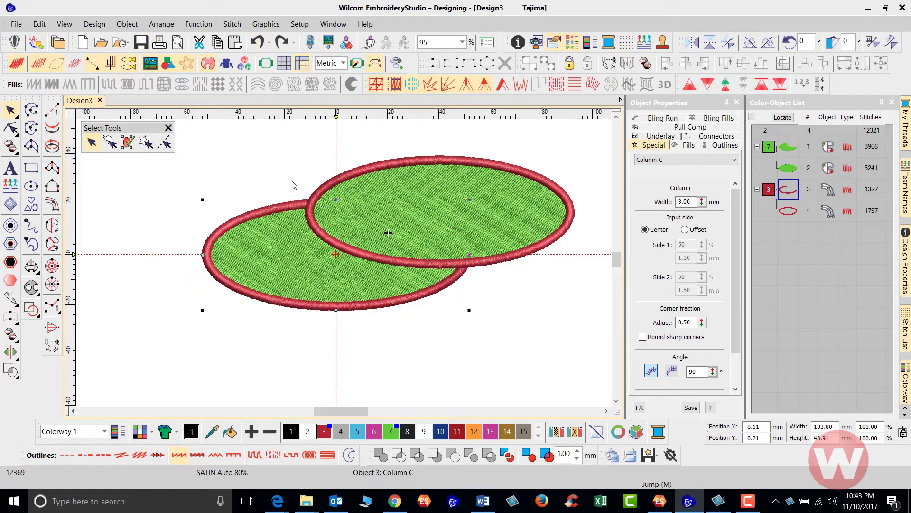
left_click(300, 351)
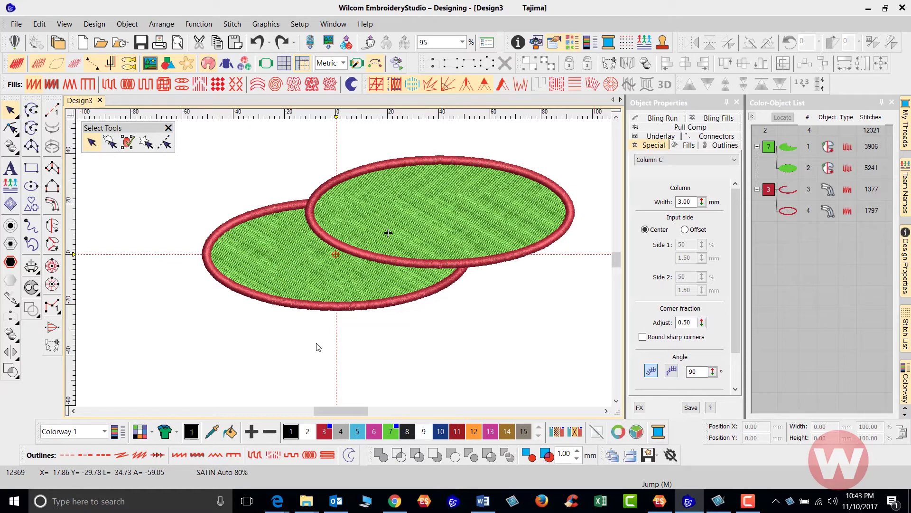
Start a new lettering object with the text SCOOBY
left_click(10, 170)
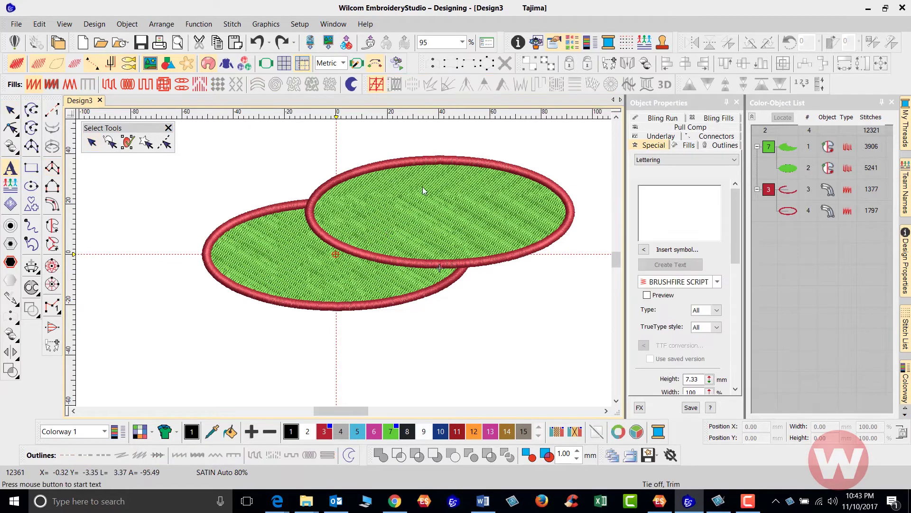
left_click(655, 197)
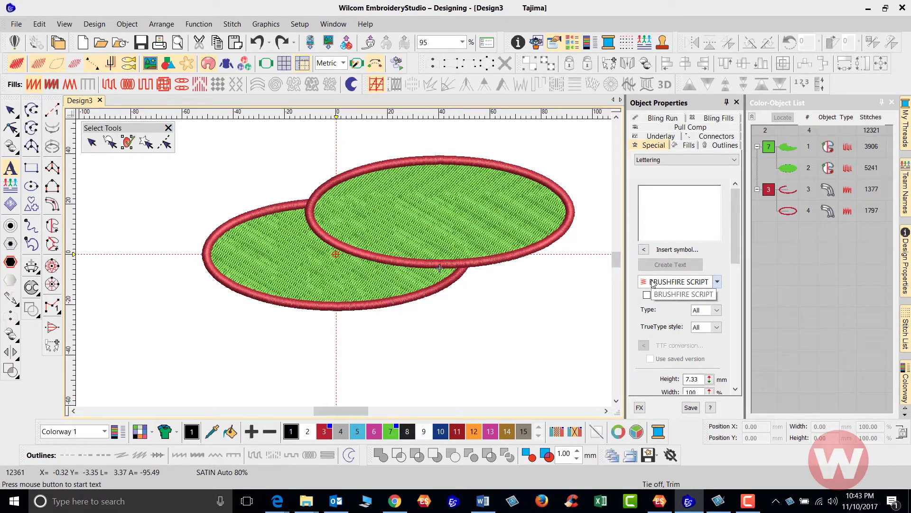
type("SCOOBY")
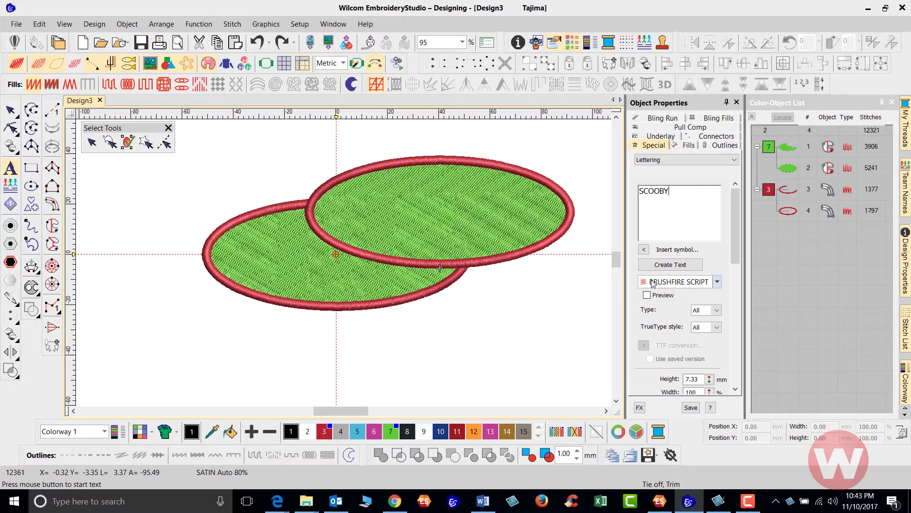
Turn on the font preview, set the lettering font to Arnold, and place the SCOOBY text centered below the ellipses
left_click(717, 282)
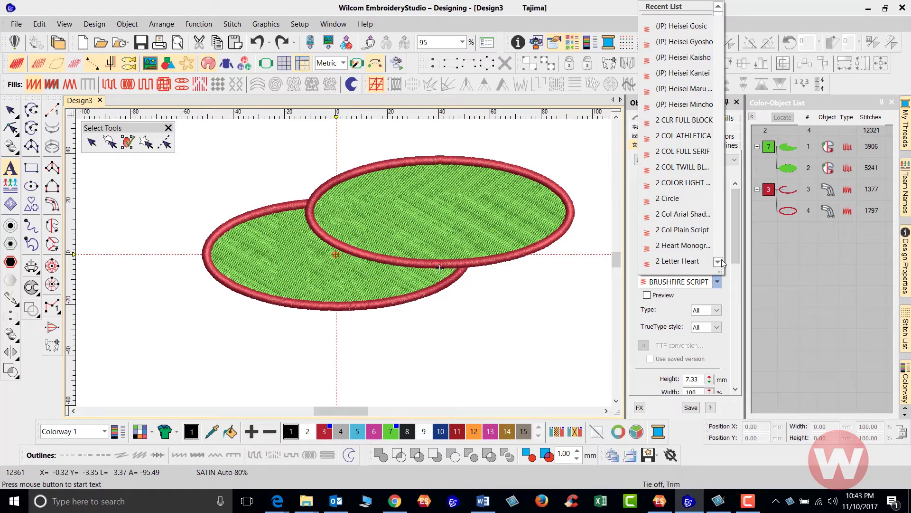
scroll(721, 244, "down", 5)
left_click(724, 158)
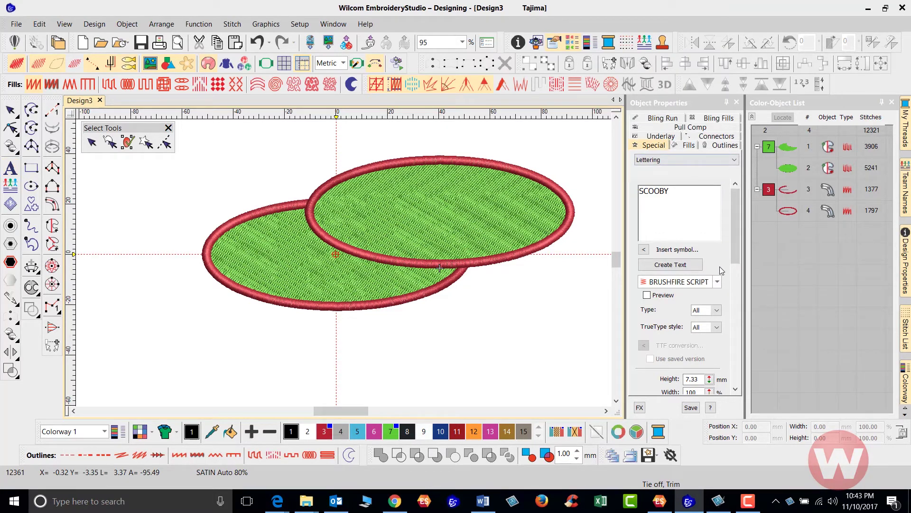
left_click(717, 281)
left_click(659, 296)
left_click(717, 281)
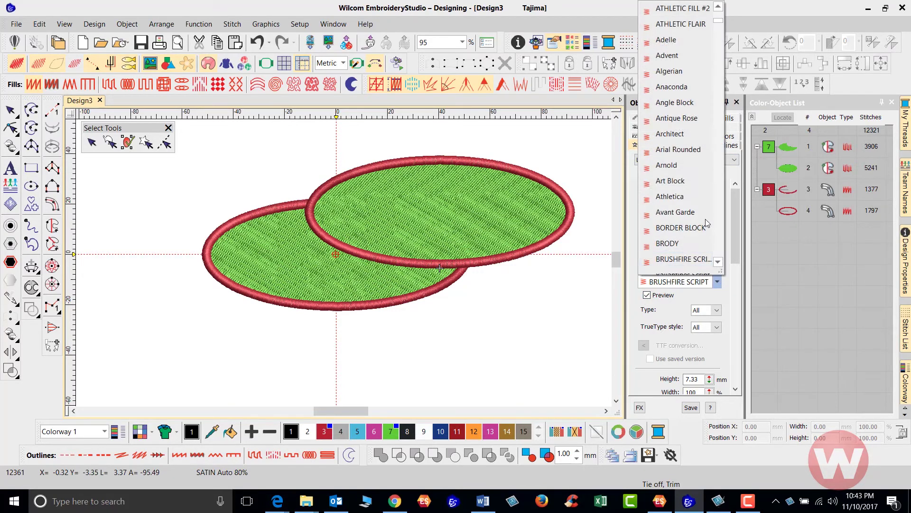
left_click(687, 164)
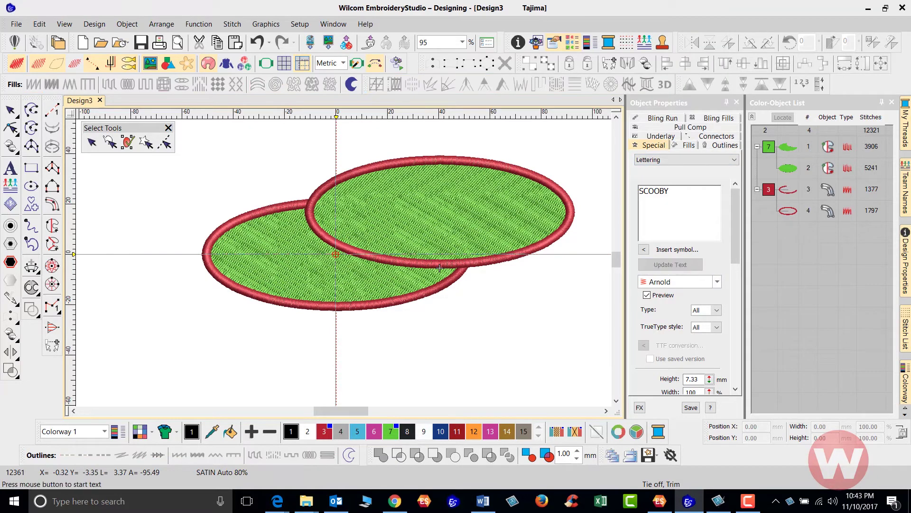
left_click(337, 375)
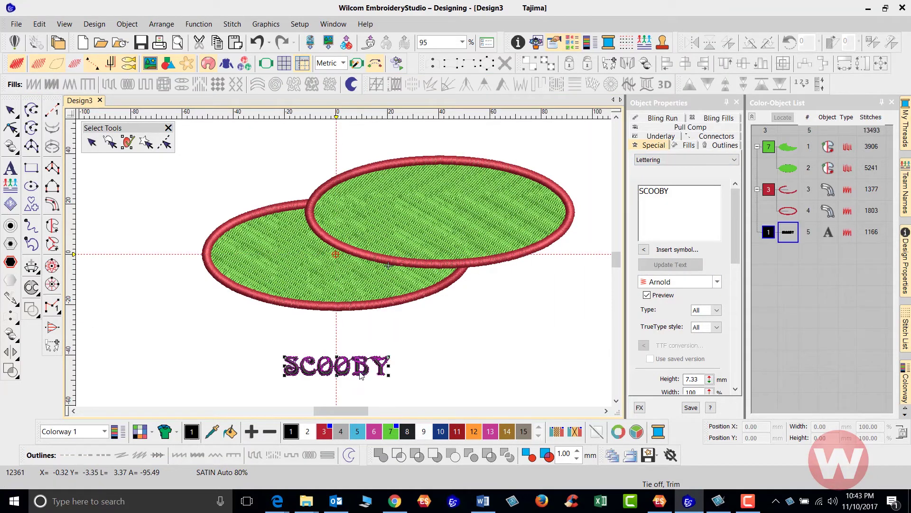
Change the SCOOBY lettering's font to Hobo
left_click(717, 282)
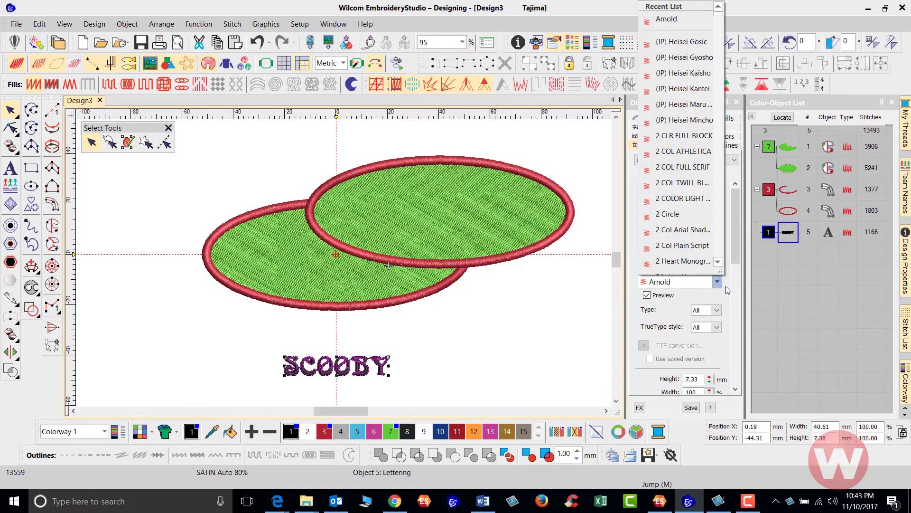
key("Down")
key("Down")
key("Down")
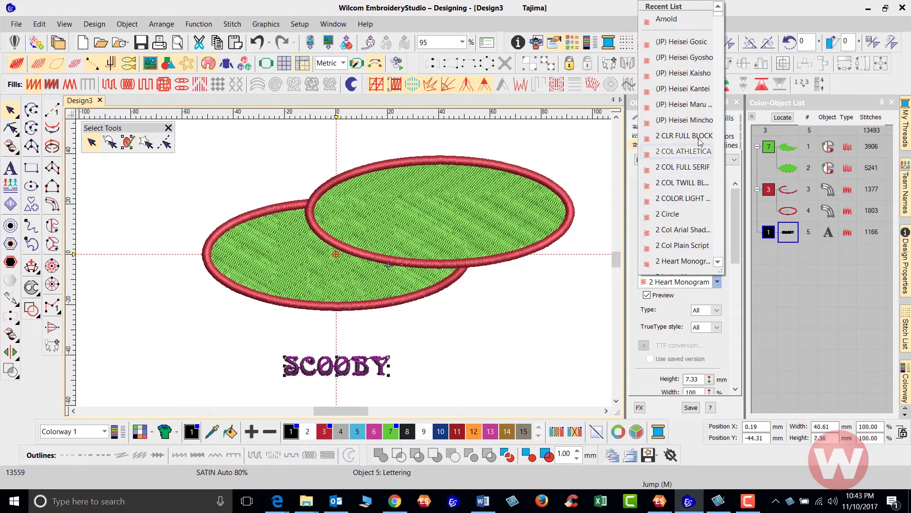
left_click(720, 38)
scroll(720, 39, "down", 10)
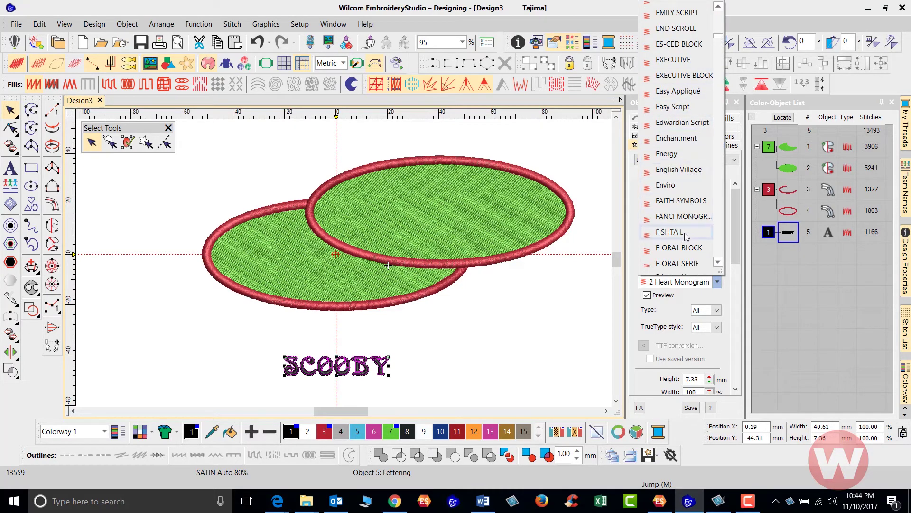
scroll(718, 54, "down", 2)
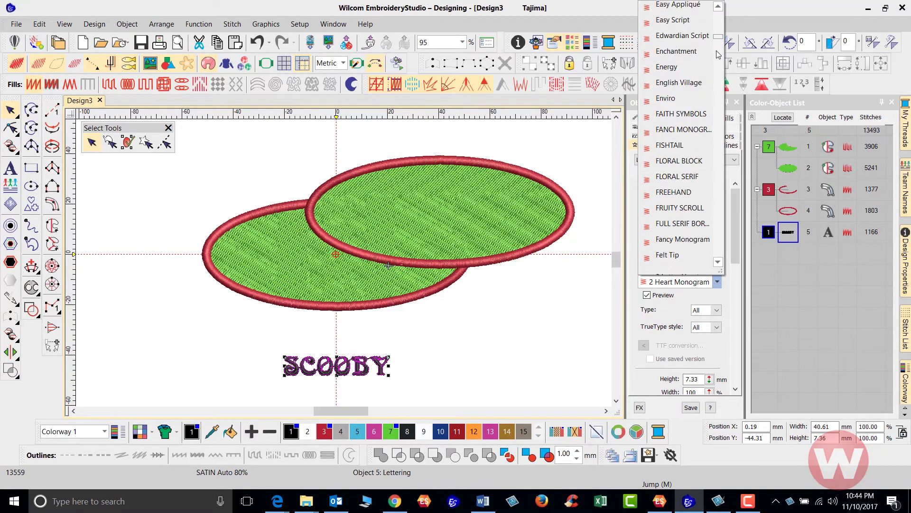
scroll(718, 54, "down", 10)
left_click_drag(718, 54, 719, 42)
scroll(696, 163, "down", 5)
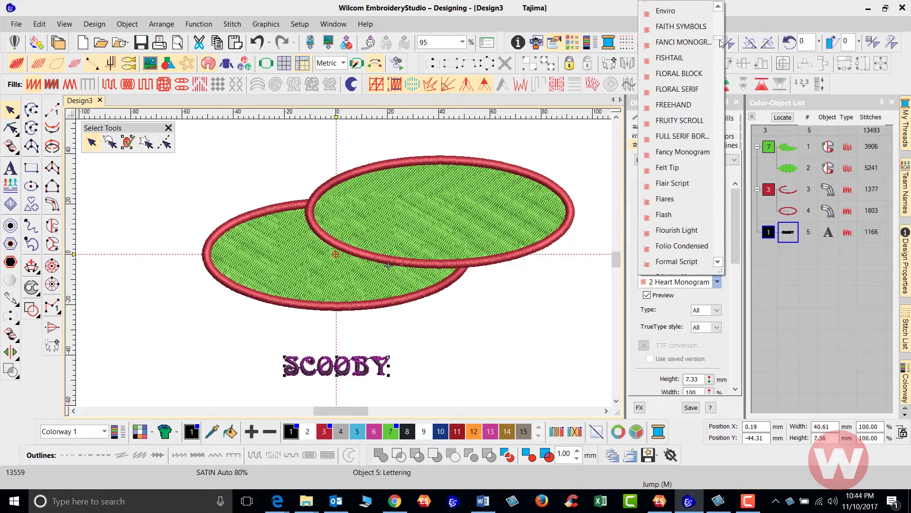
scroll(697, 163, "down", 5)
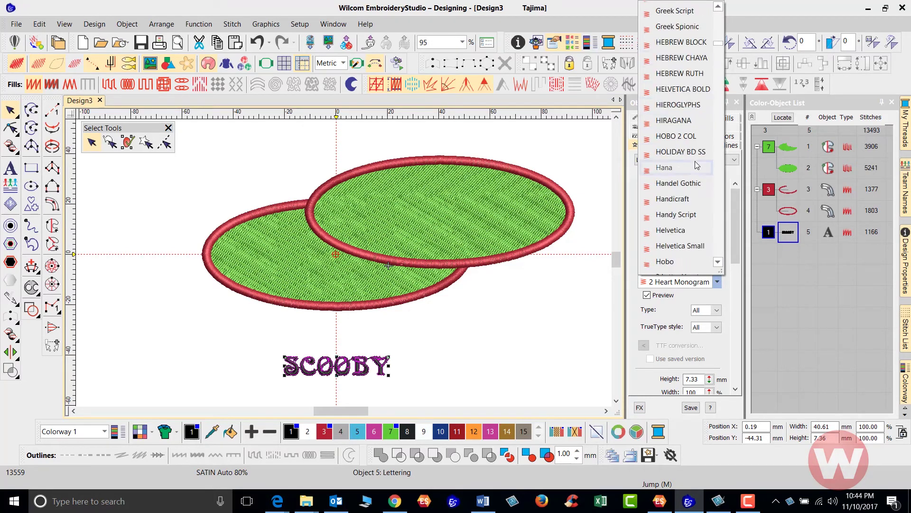
scroll(696, 165, "down", 1)
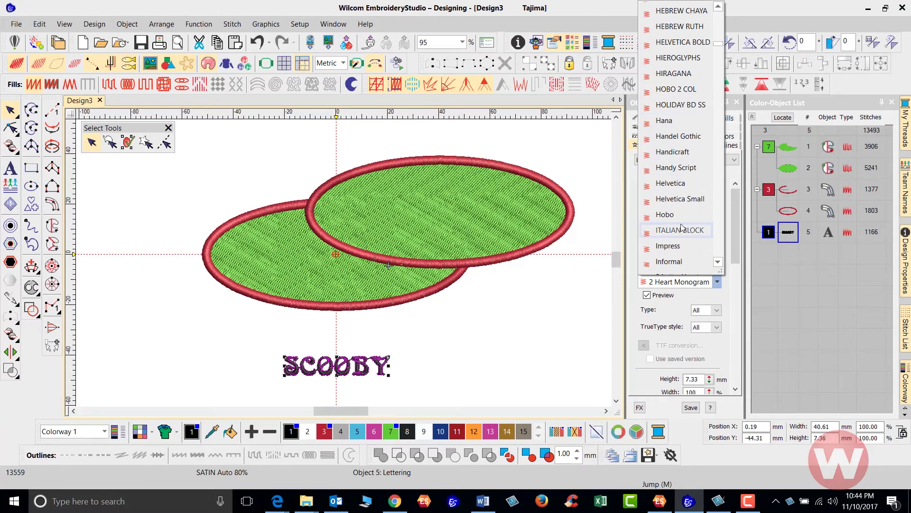
left_click(666, 214)
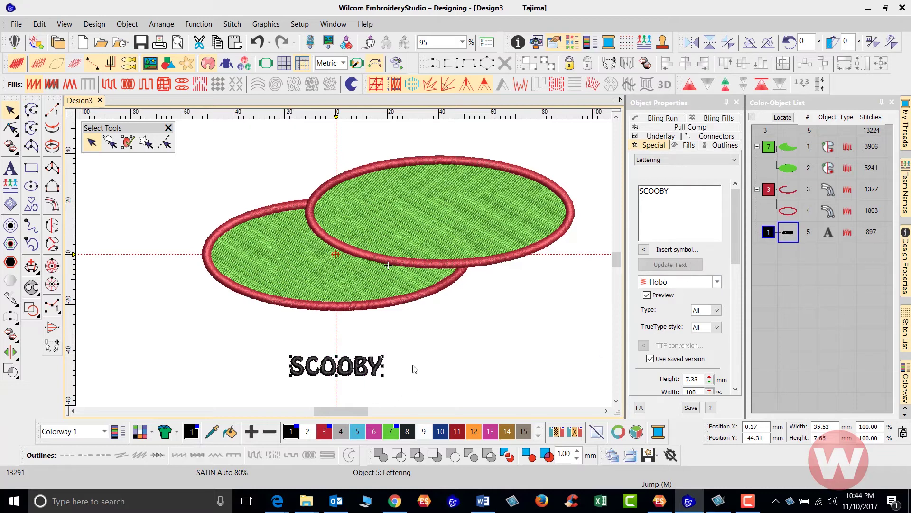
Recolor the SCOOBY lettering with color 13 and enlarge it proportionally about its center to a letter height of about 14 mm
left_click(491, 432)
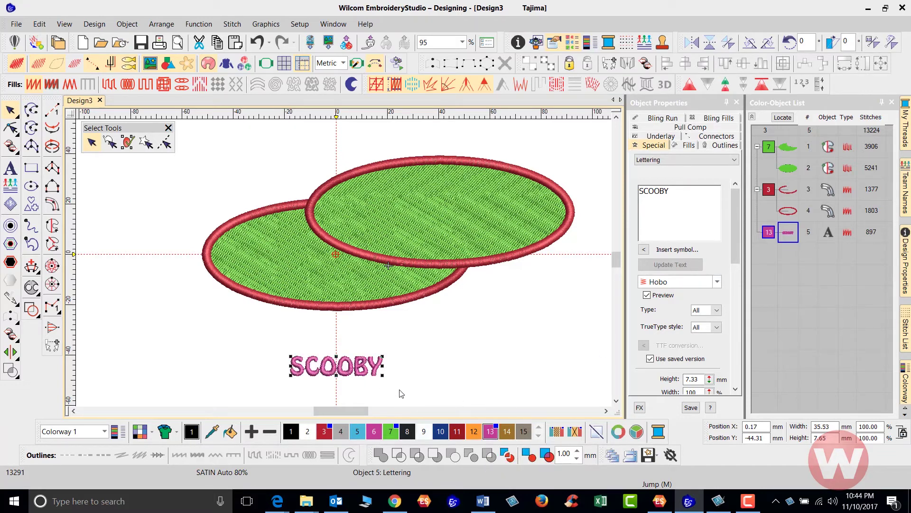
left_click_drag(384, 376, 418, 384)
scroll(357, 371, "up", 2)
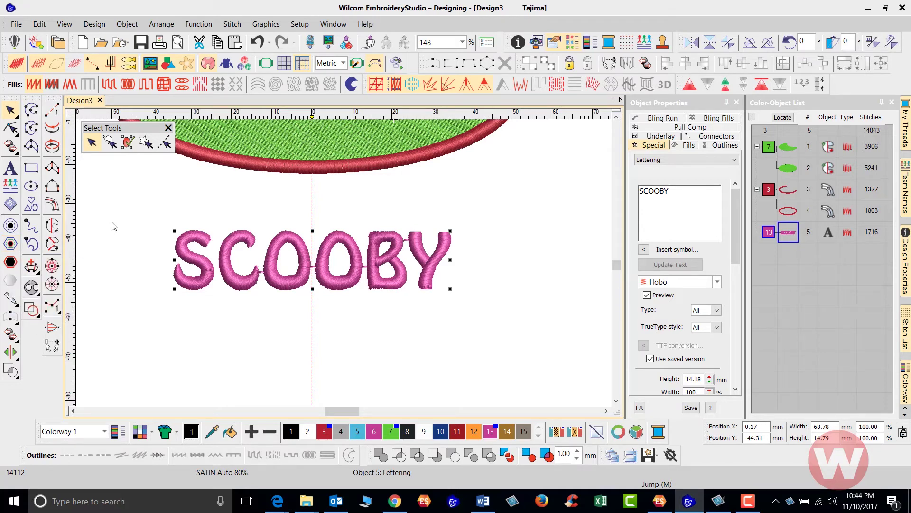
Start Outlines & Offsets for the lettering, turn outlines off and offsets on, and set the offset spacing to 2.00 mm
left_click(10, 245)
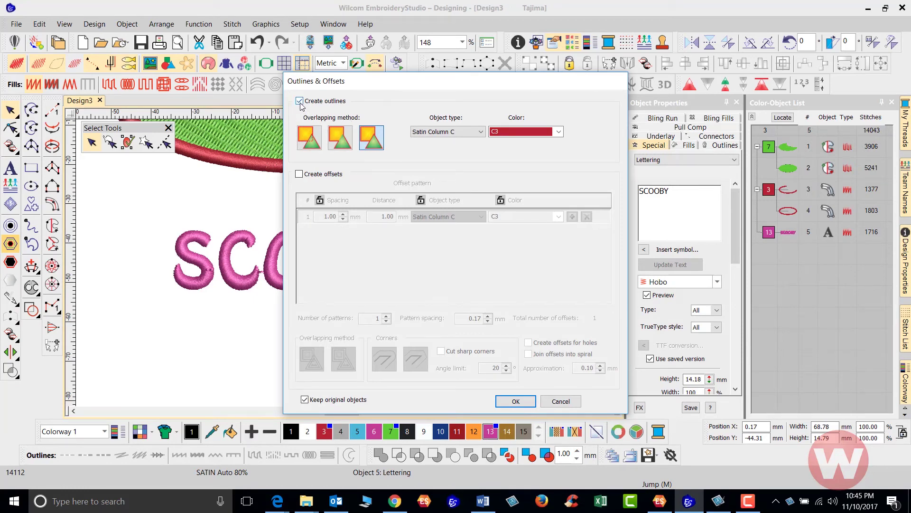
left_click(300, 101)
left_click(299, 174)
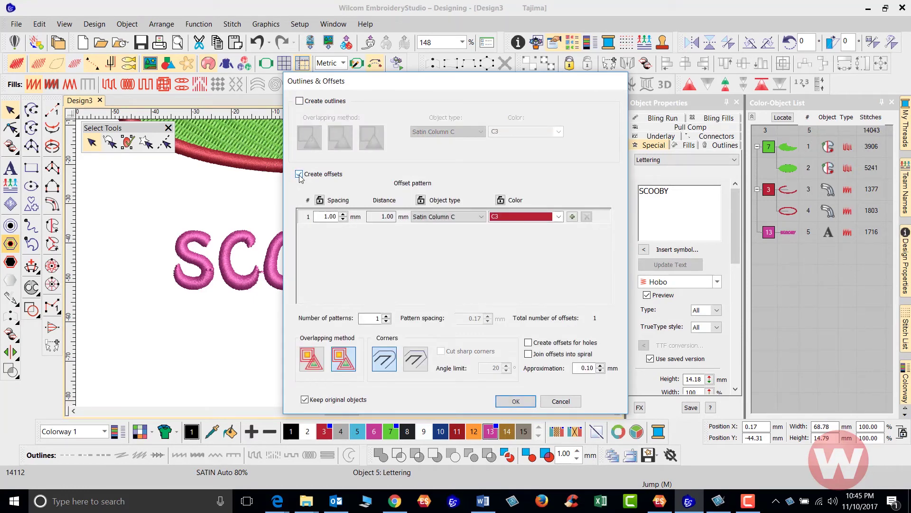
double_click(327, 217)
type("1")
double_click(331, 217)
type("2.")
Set the offset's object type to Complex Fill and its color to C10, and generate it while keeping the original lettering
left_click(481, 219)
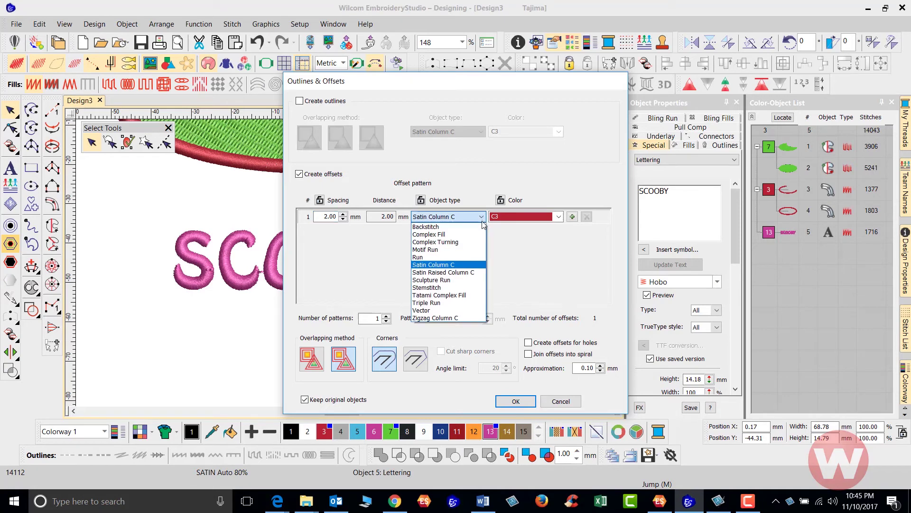
left_click(465, 238)
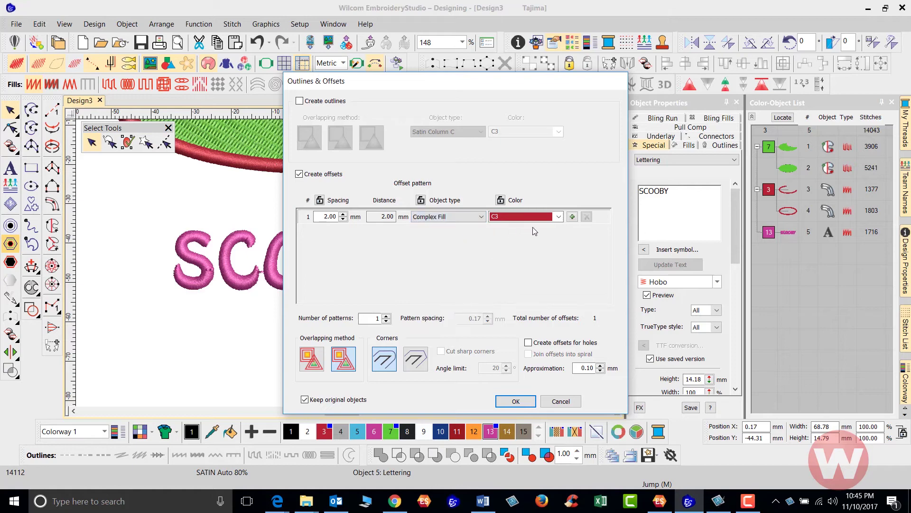
left_click(558, 217)
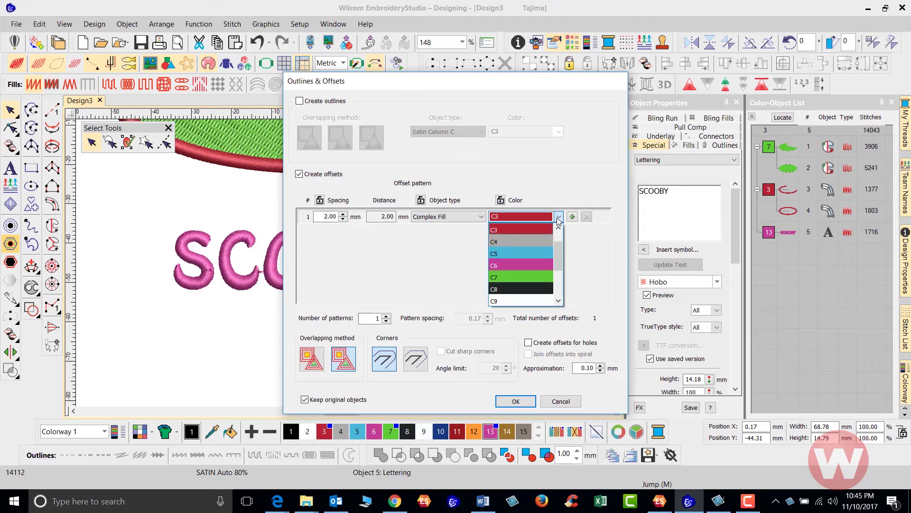
scroll(550, 259, "down", 1)
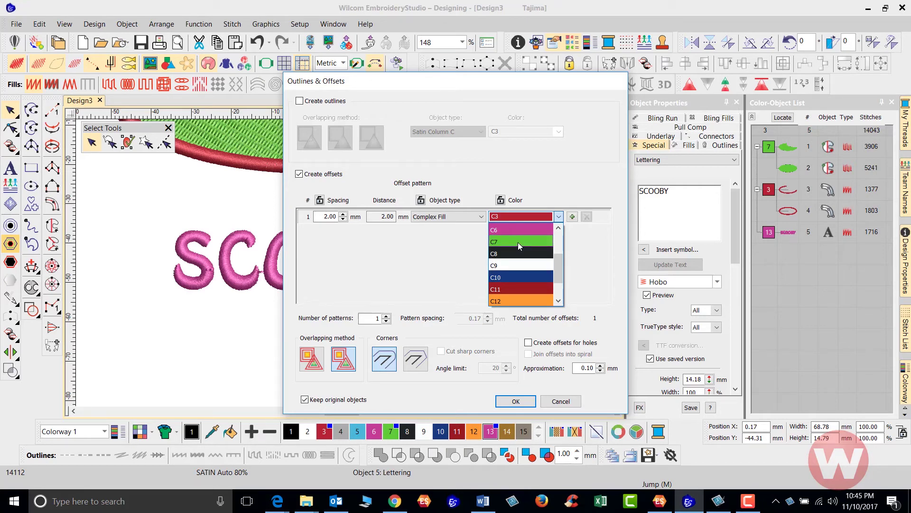
left_click(519, 275)
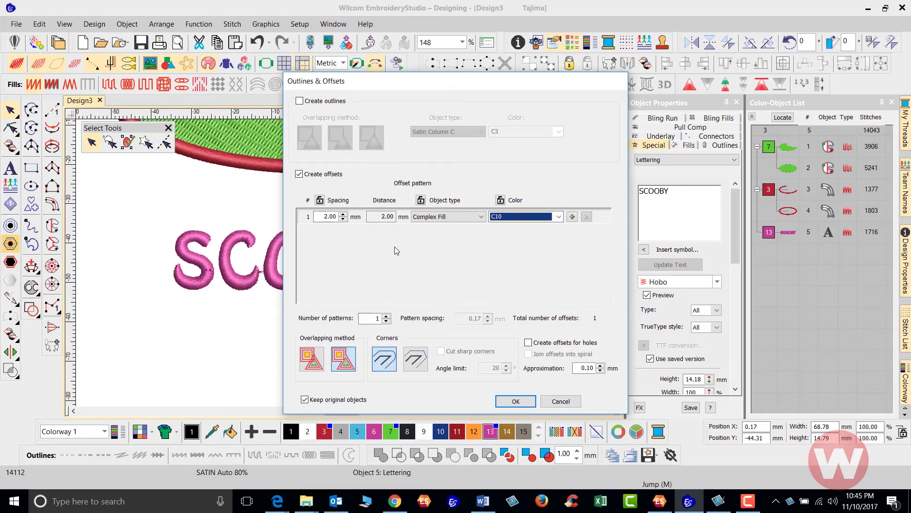
left_click(516, 401)
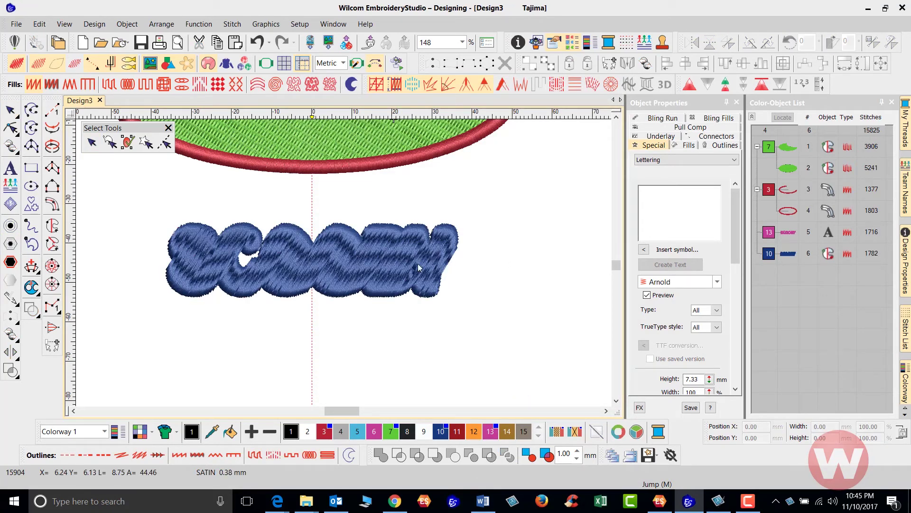
Change the blue offset's fill to Motif Fill after trying Tatami, and move it ahead of the lettering in the stitching sequence
left_click(346, 232)
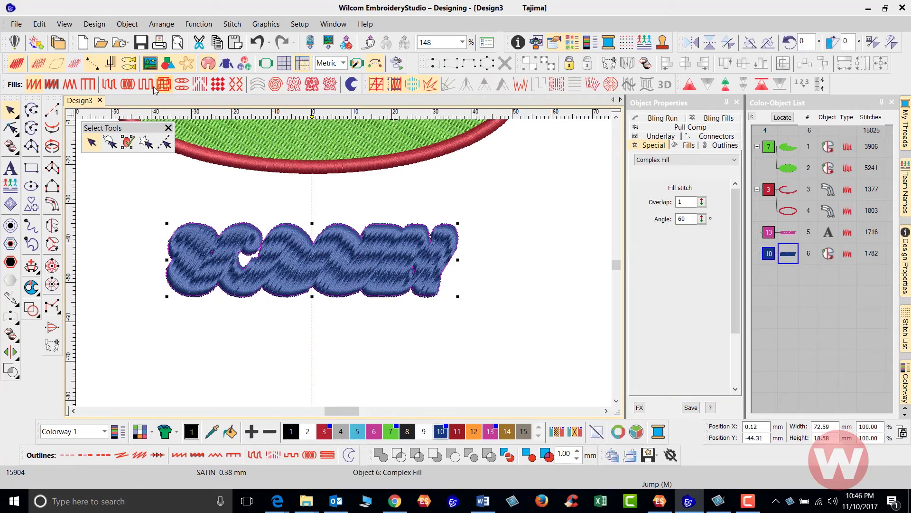
left_click(109, 84)
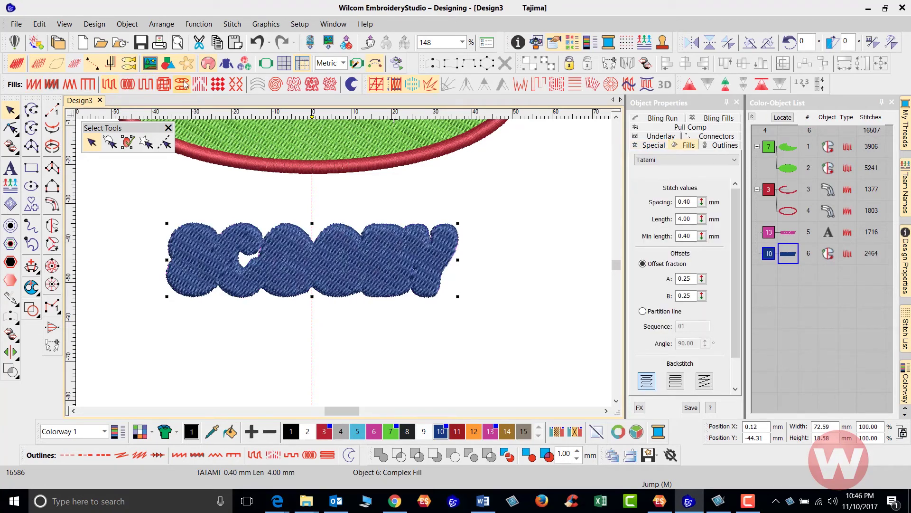
left_click(218, 85)
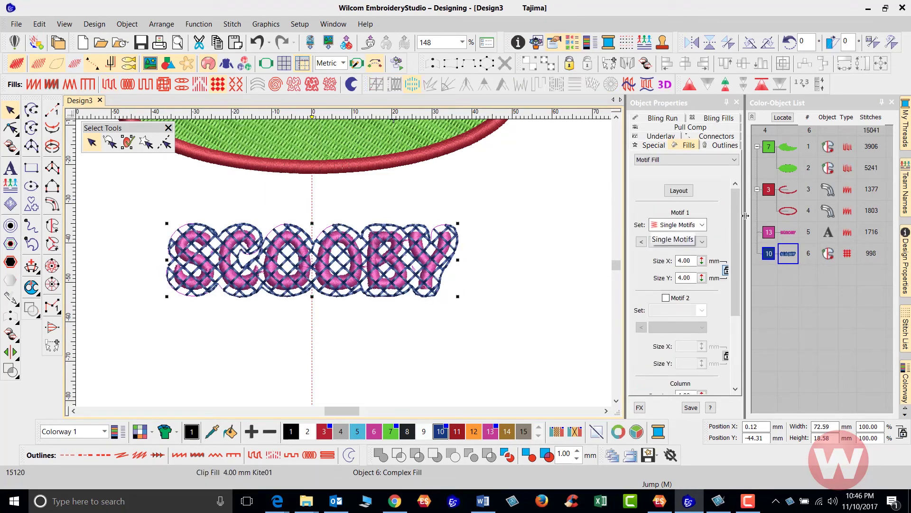
left_click_drag(791, 258, 792, 228)
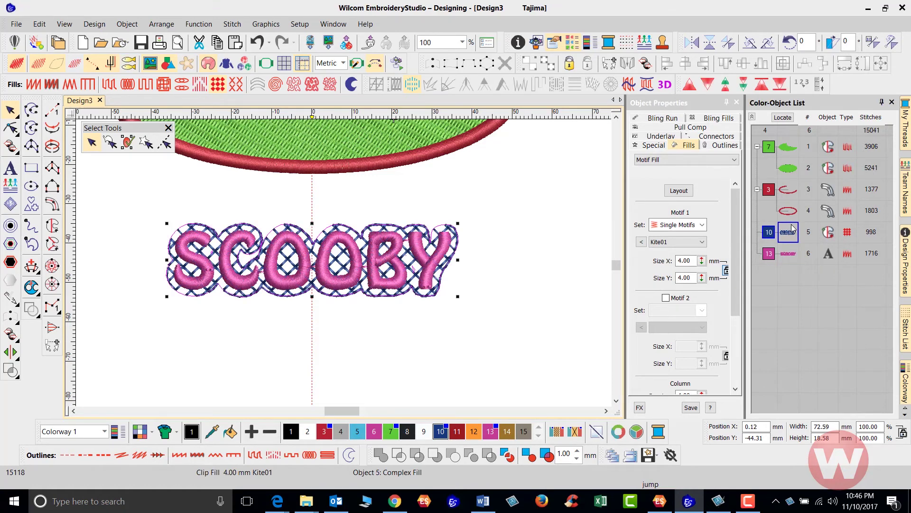
left_click(536, 223)
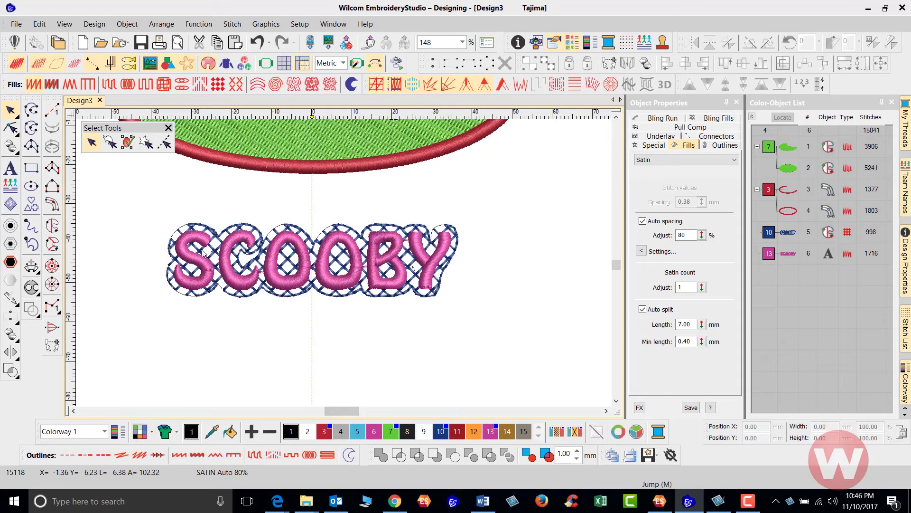
Recolor the motif-filled offset behind the lettering with white color 9
left_click(202, 296)
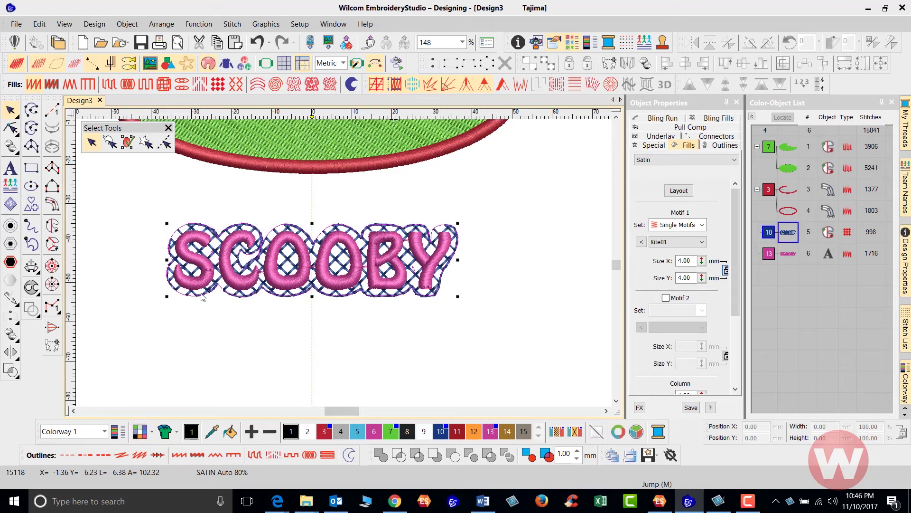
left_click(424, 431)
left_click(424, 350)
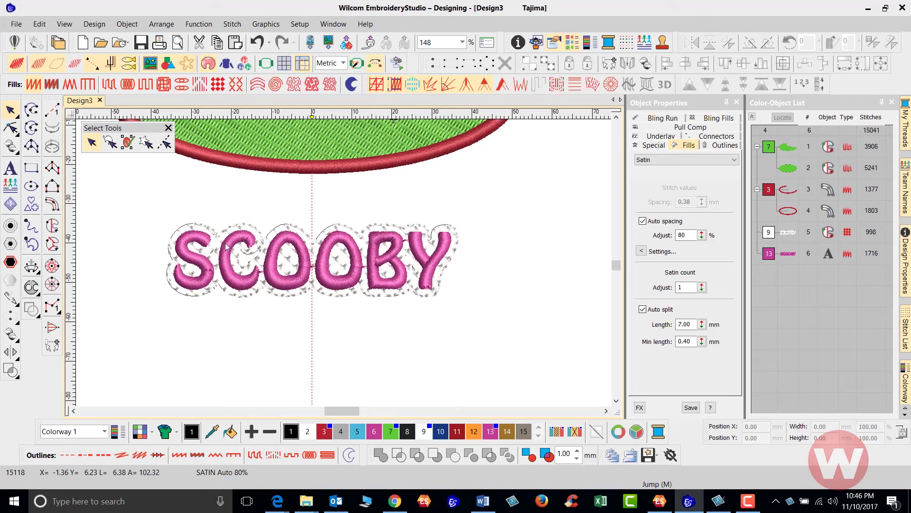
Turn on column width adjustment in the SCOOBY lettering's pull compensation settings, trying 0.10 mm and settling on 0.20 mm
left_click(239, 282)
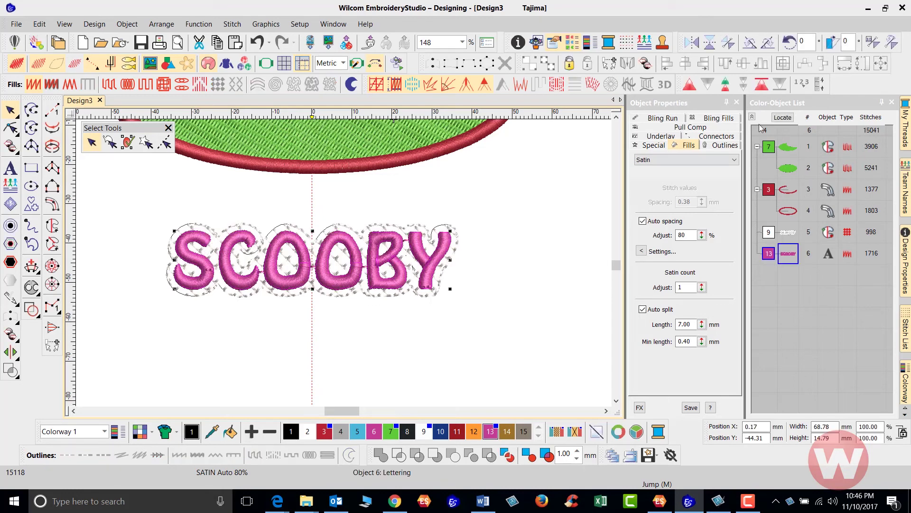
left_click(698, 128)
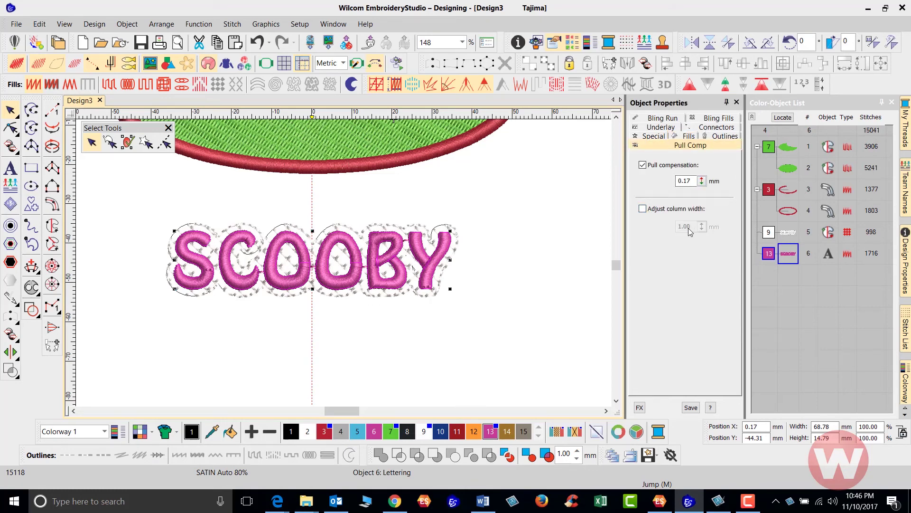
left_click(644, 209)
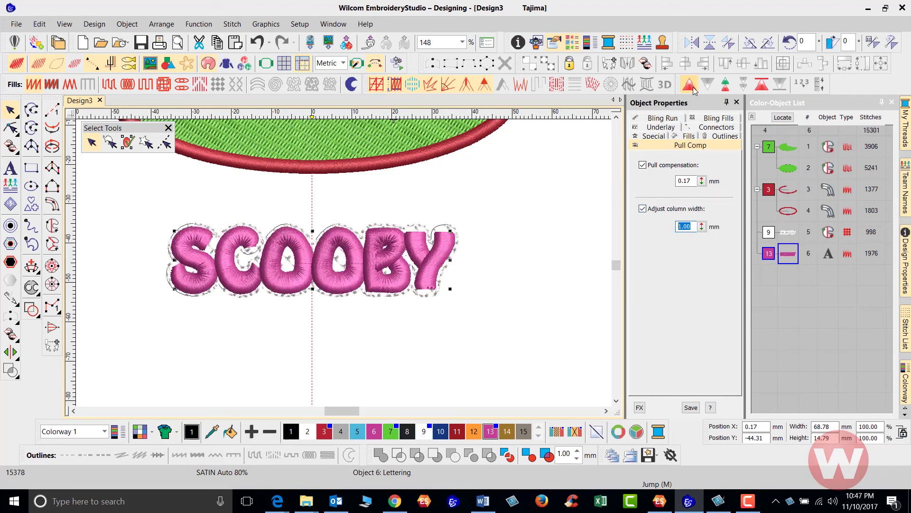
type("0.")
key("Return")
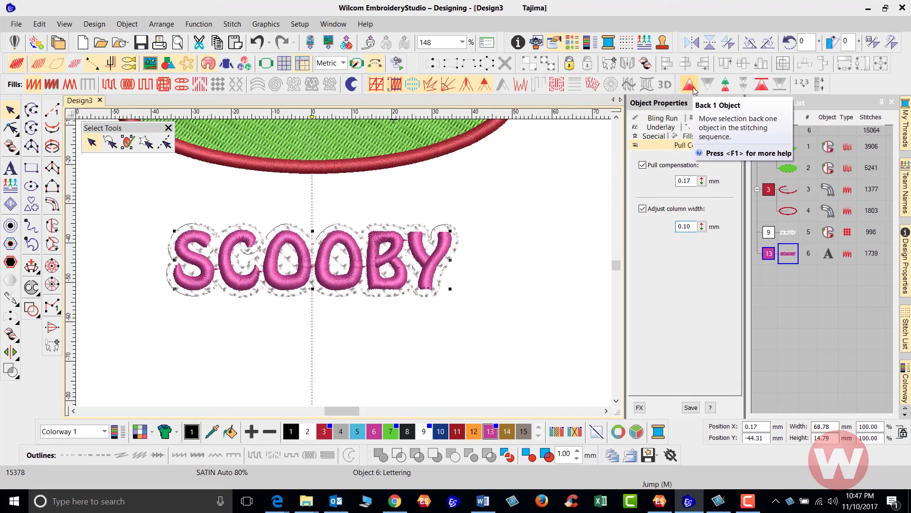
left_click(700, 227)
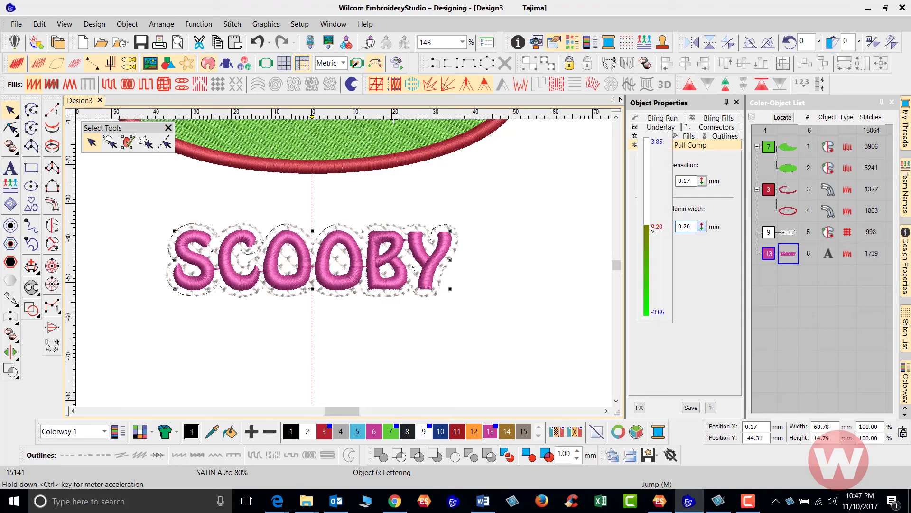
left_click_drag(652, 228, 652, 227)
left_click(525, 228)
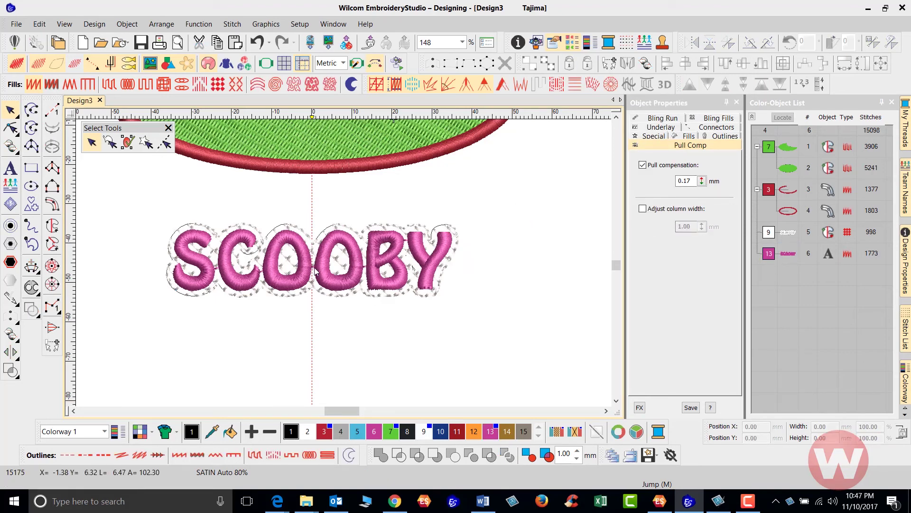